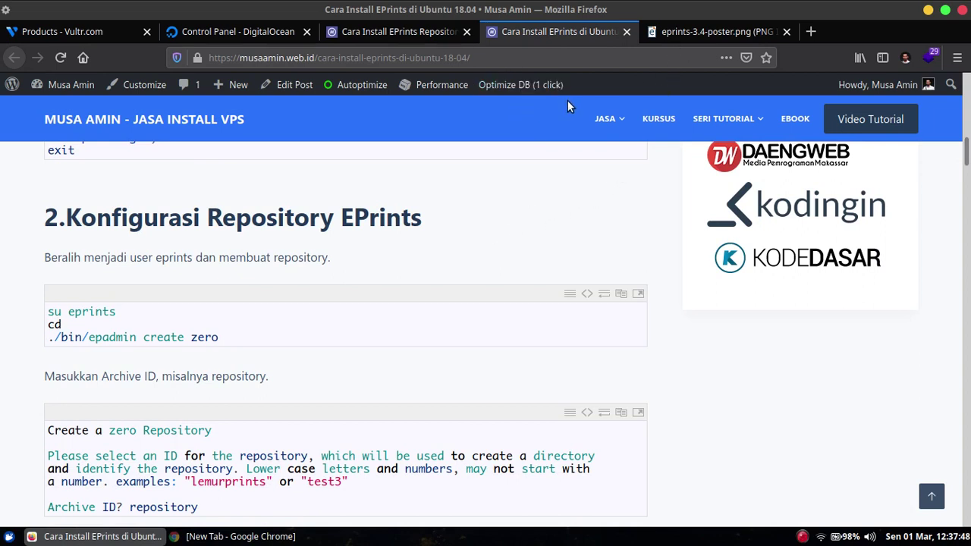
- Examine the EPrints 3.4 poster for its scenarios and the features of each download flavour, including EPrints zero, and close it
click(694, 35)
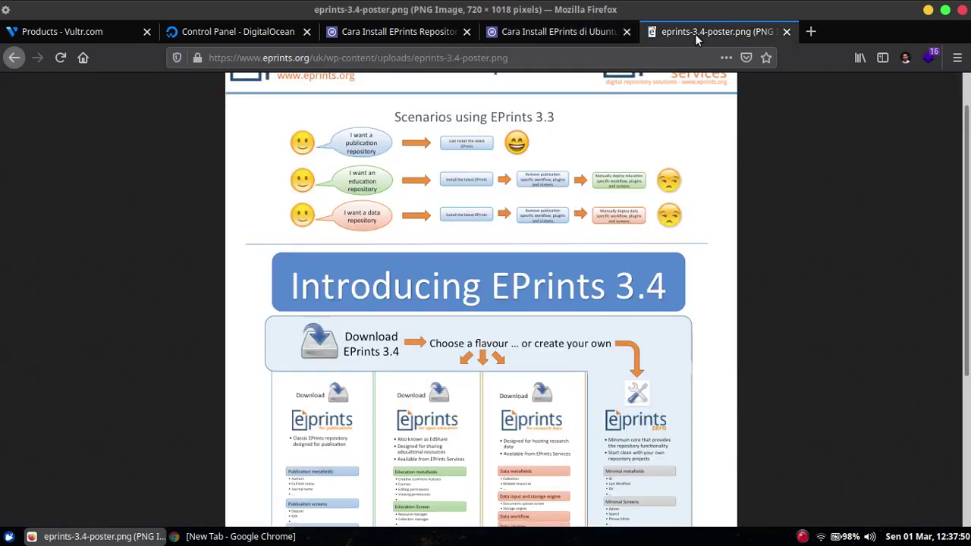
scroll(969, 177, down, 1)
drag(969, 177, 956, 302)
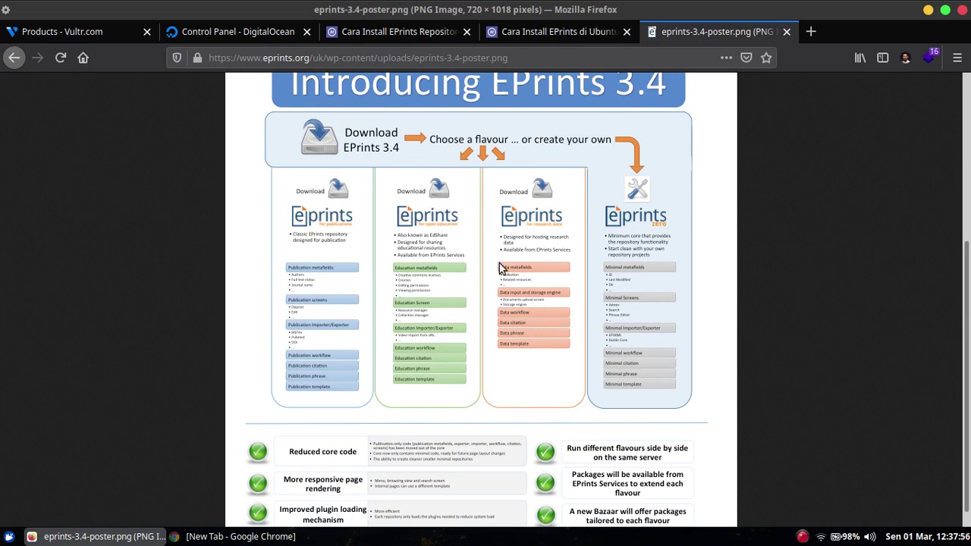
key(ctrl+plus)
key(ctrl+plus)
key(ctrl+plus)
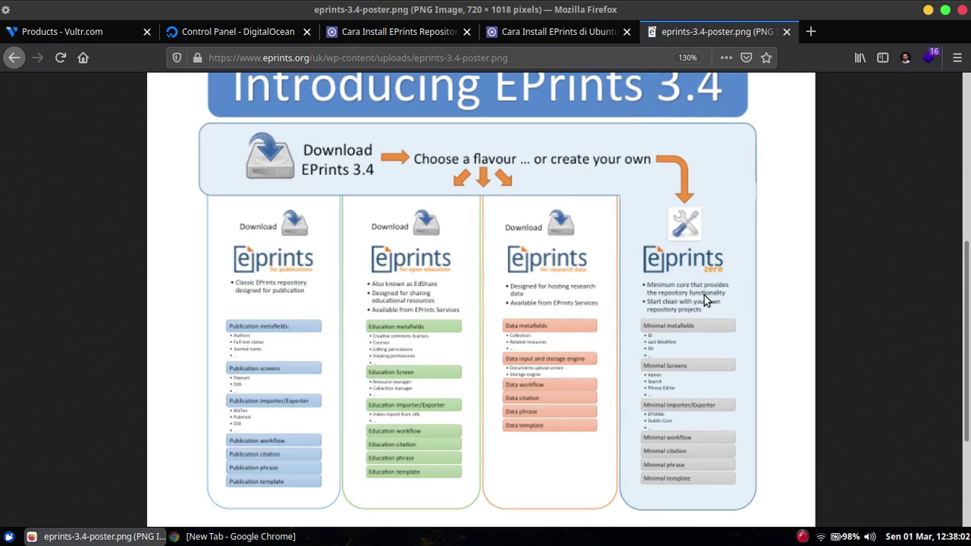
scroll(704, 295, down, 1)
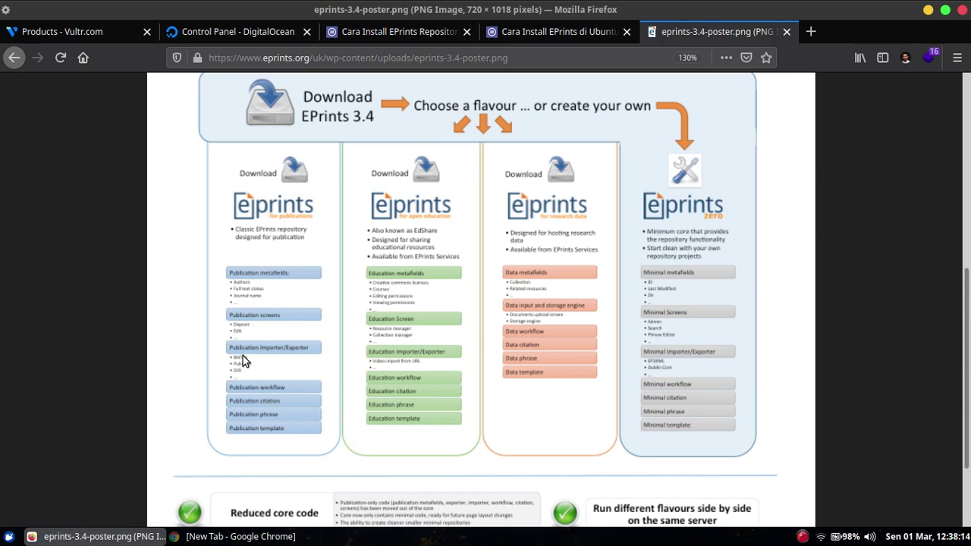
scroll(257, 410, up, 5)
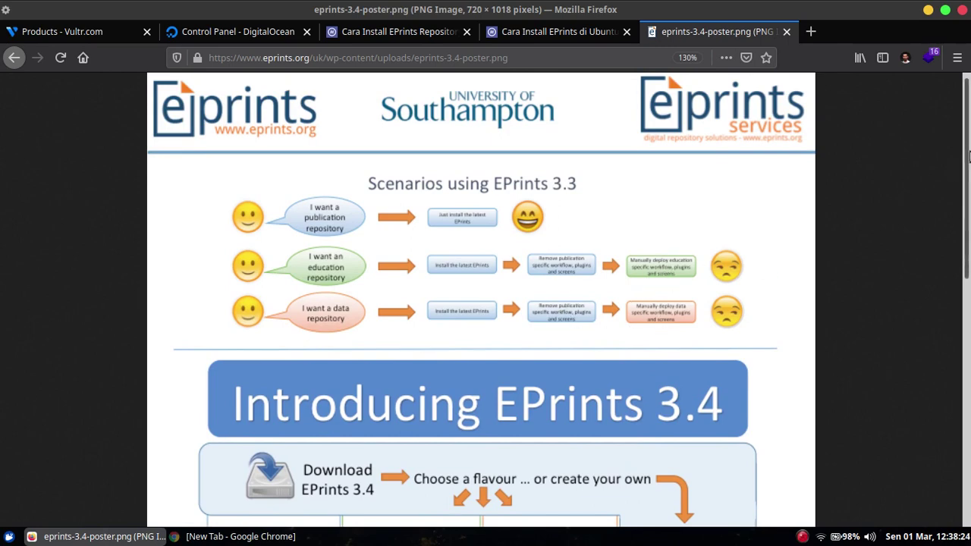
scroll(437, 335, down, 5)
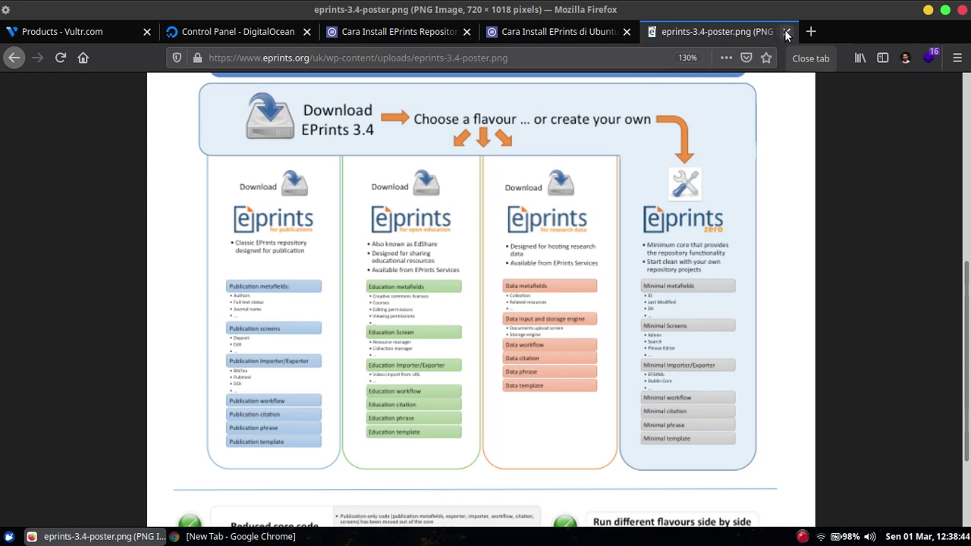
click(786, 32)
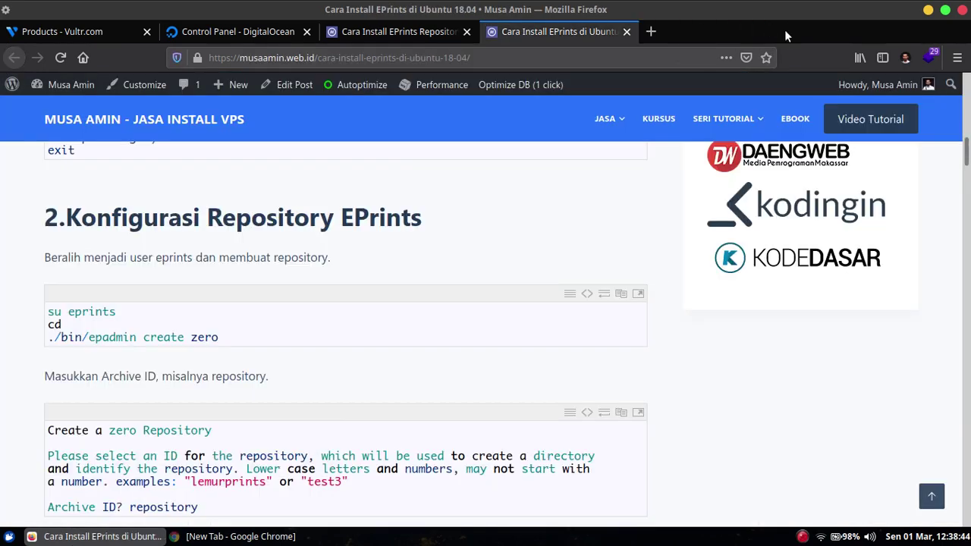
- Switch to Vultr, start deploying a new server, and choose Singapore as the server location
click(102, 33)
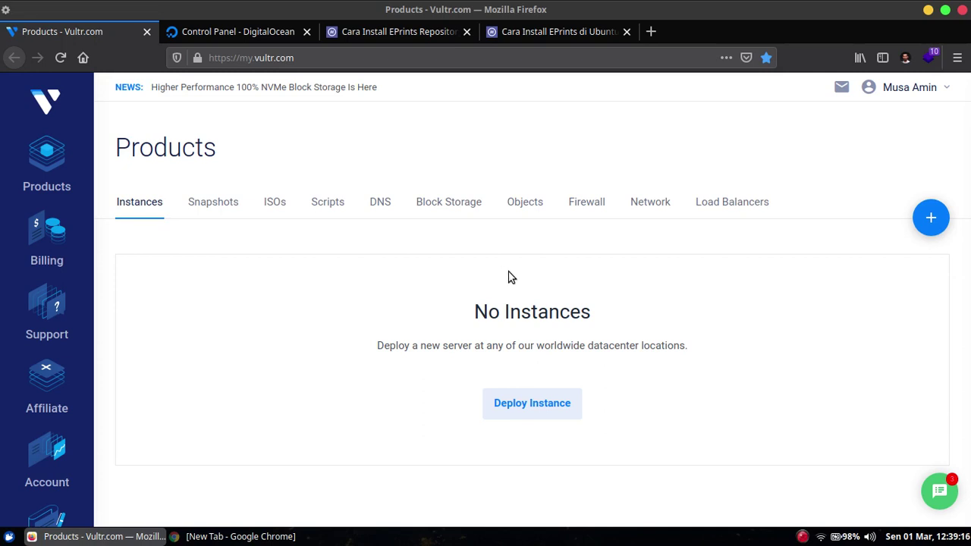
mouse_move(929, 220)
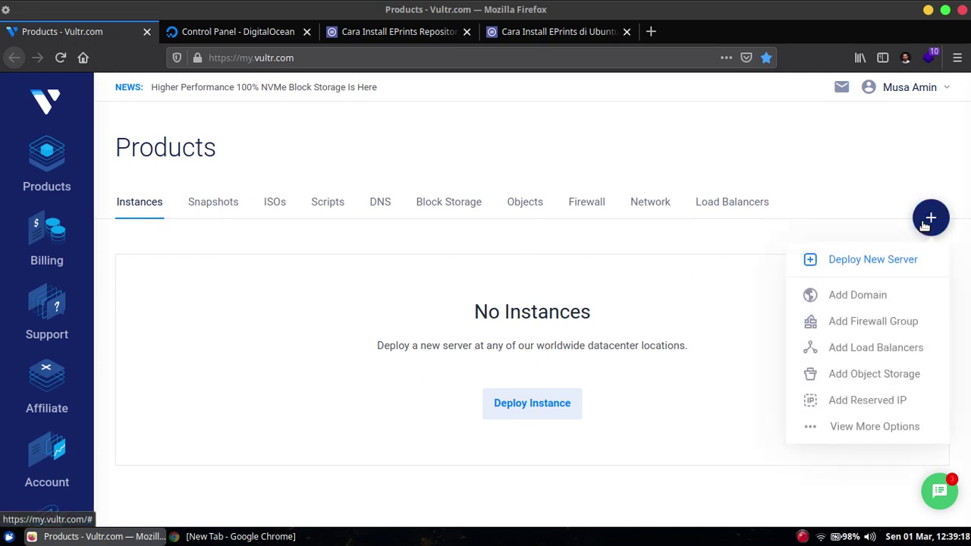
click(889, 262)
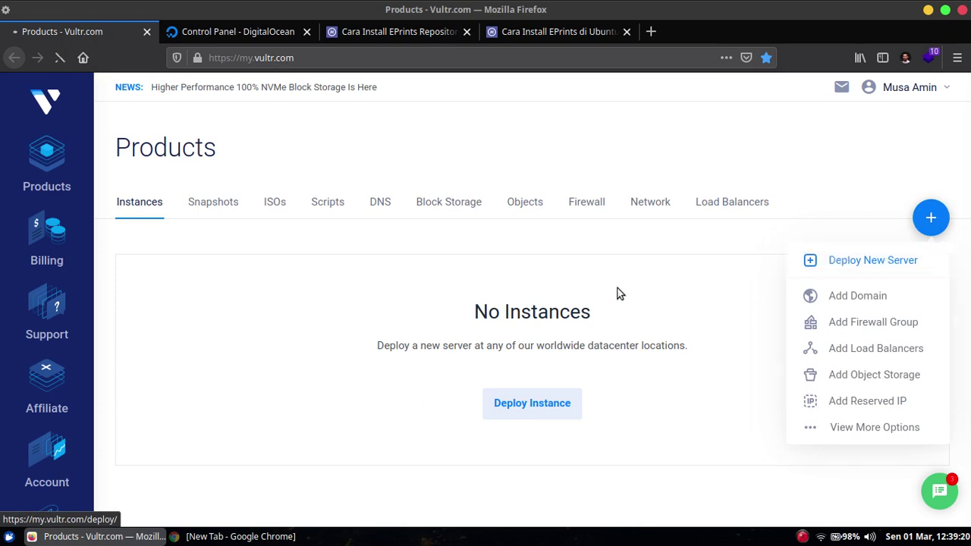
scroll(614, 275, down, 4)
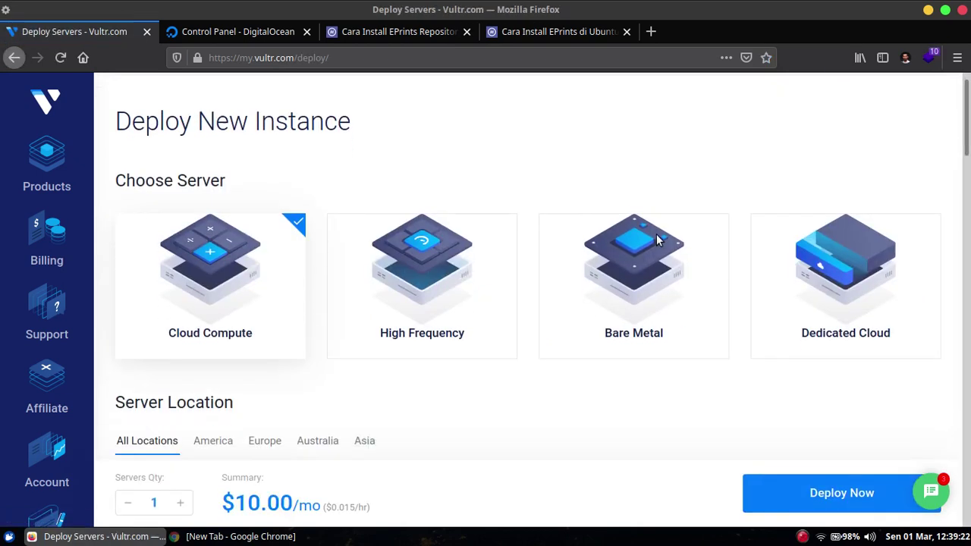
scroll(280, 212, up, 1)
scroll(455, 151, down, 4)
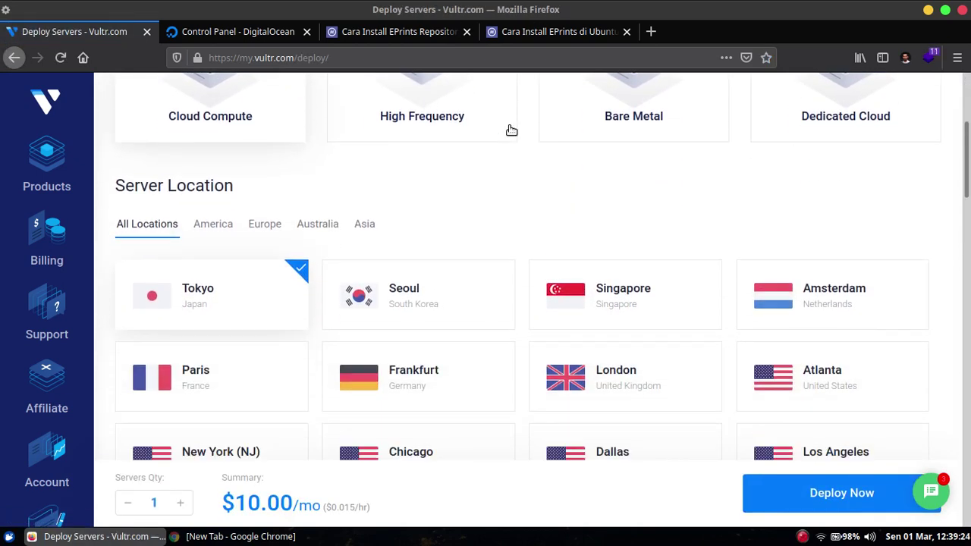
click(603, 228)
- Choose Ubuntu 20.04 x64 as the operating system and the 25 GB SSD plan at $5/mo as the server size
scroll(581, 186, down, 14)
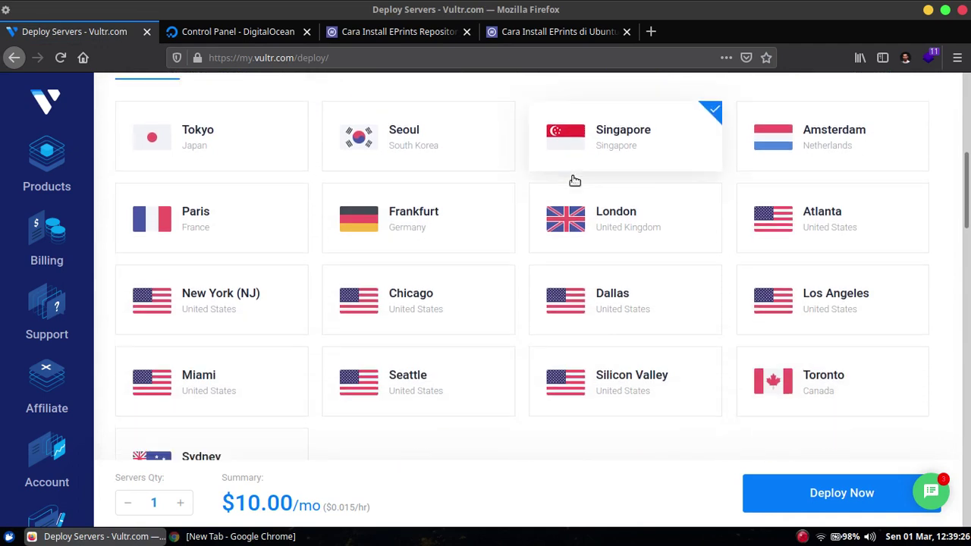
scroll(590, 176, down, 3)
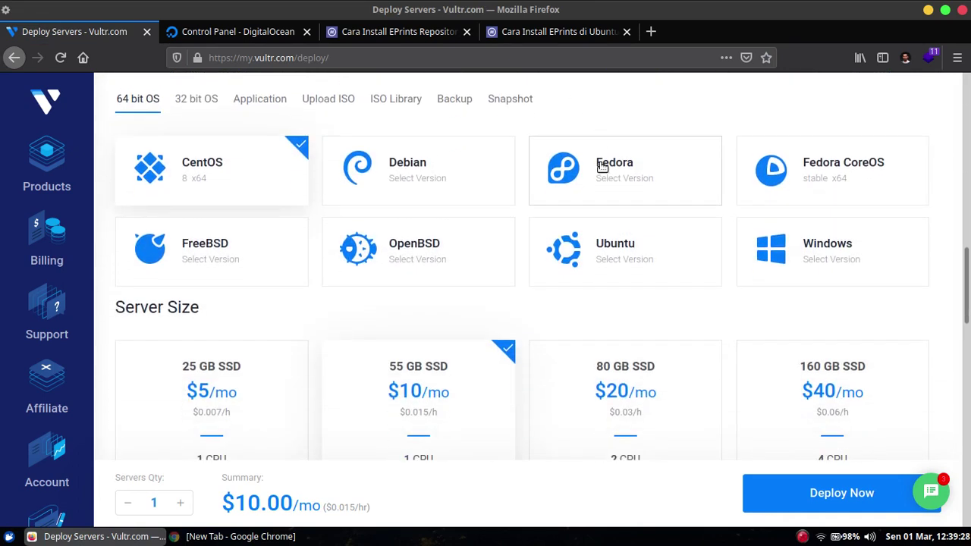
click(605, 263)
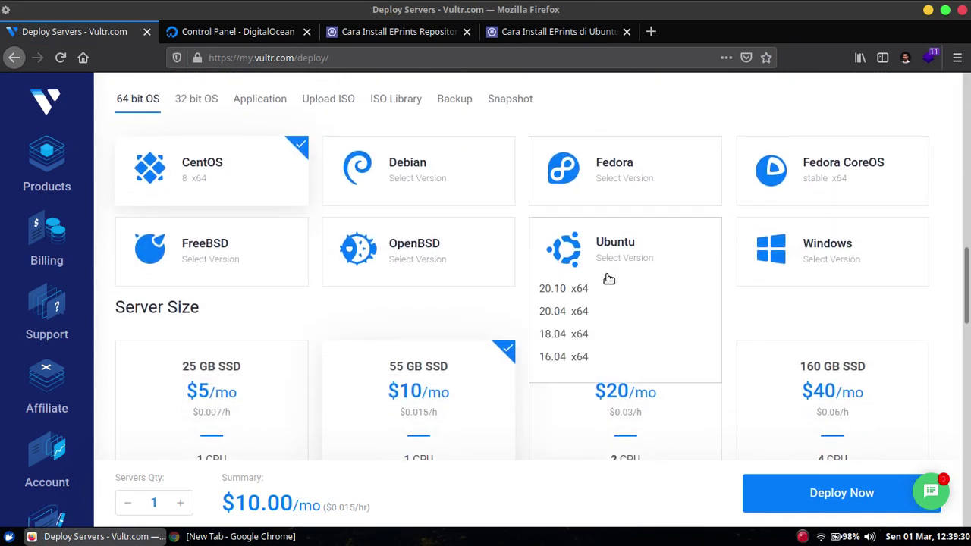
click(573, 312)
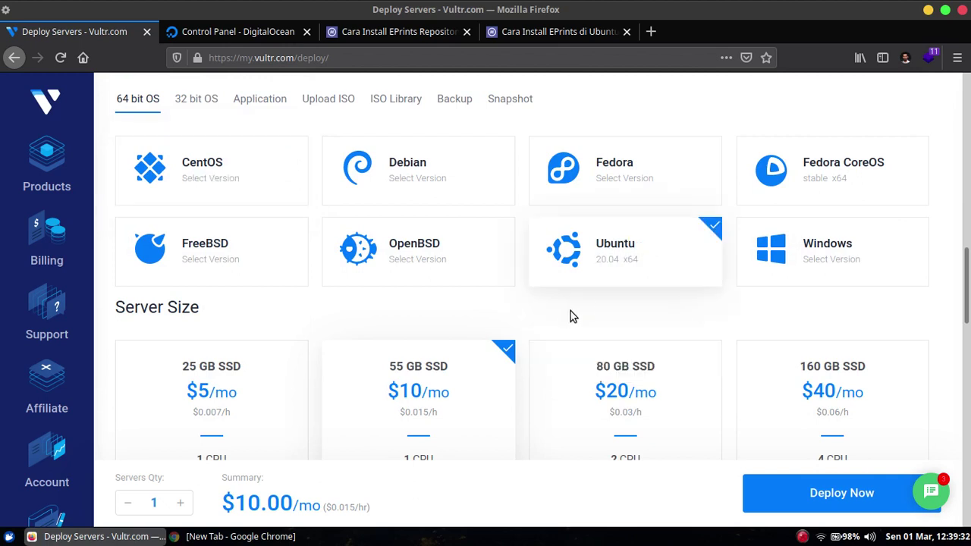
scroll(571, 315, down, 5)
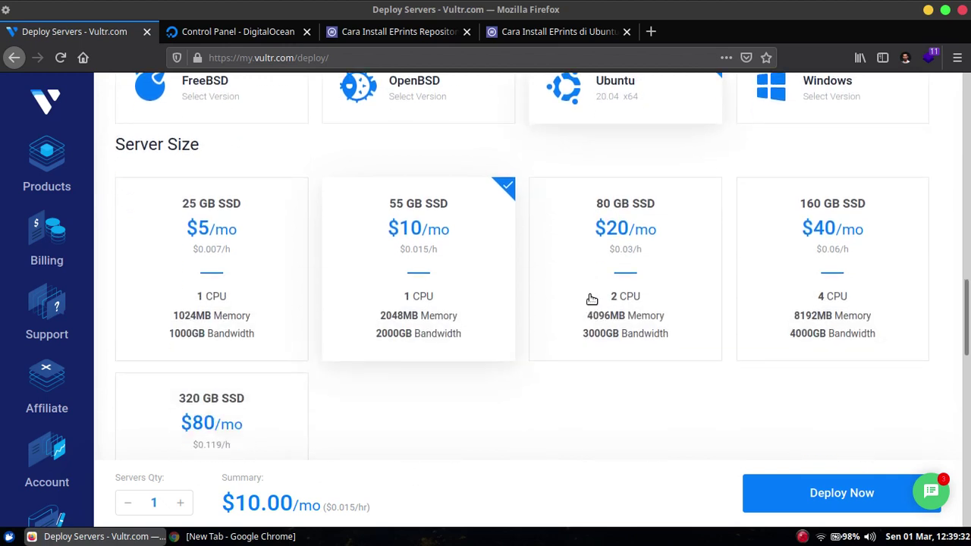
click(241, 259)
- Set the server hostname and label to "ubuntu" and deploy the instance
scroll(567, 312, down, 10)
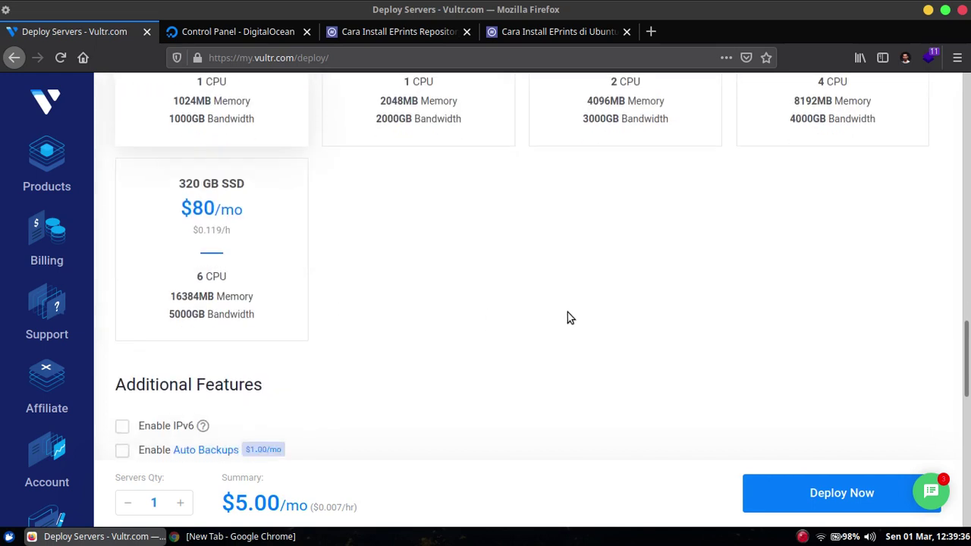
scroll(599, 262, down, 10)
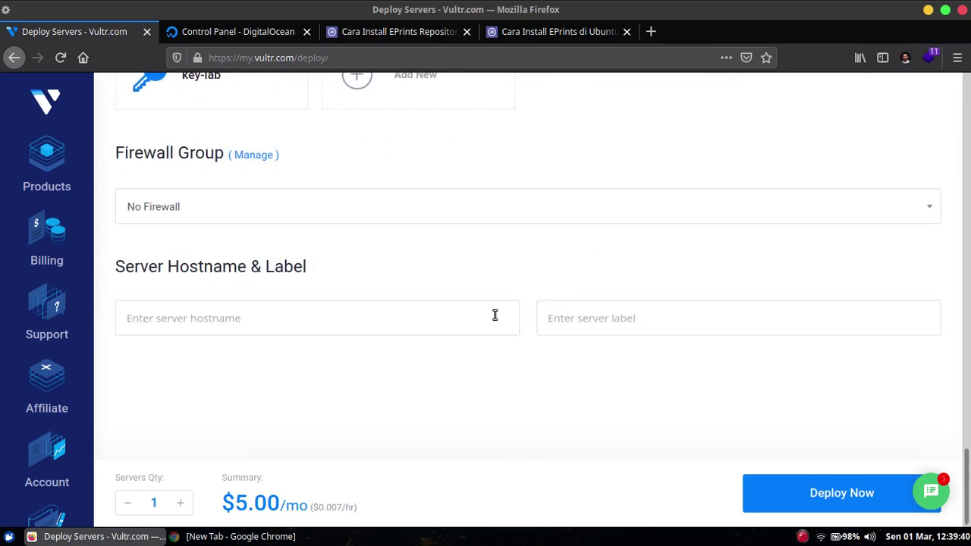
click(460, 321)
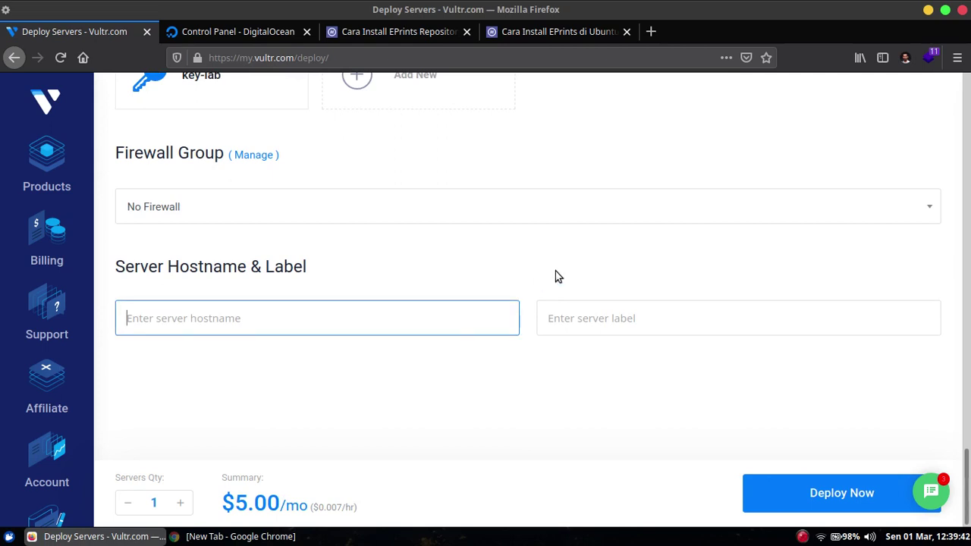
text(ubuntu)
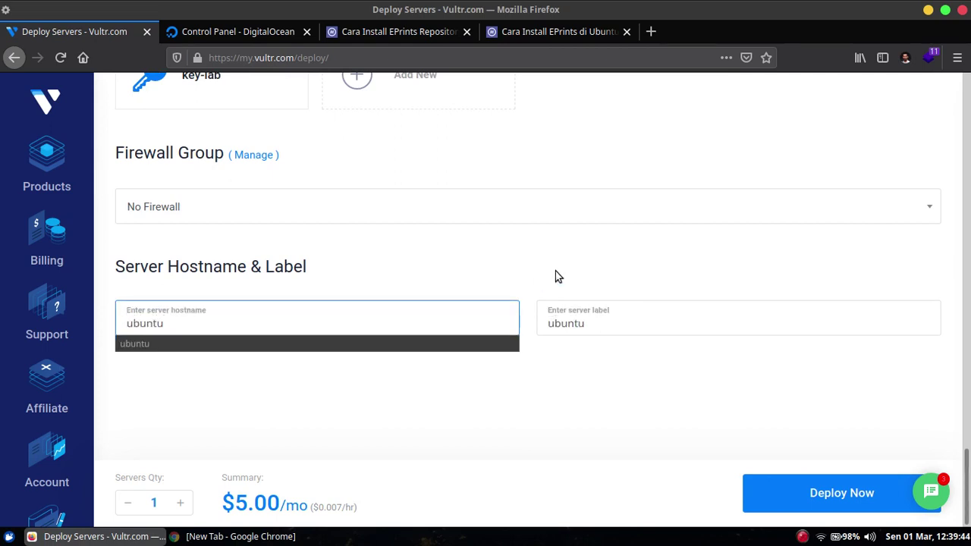
click(652, 407)
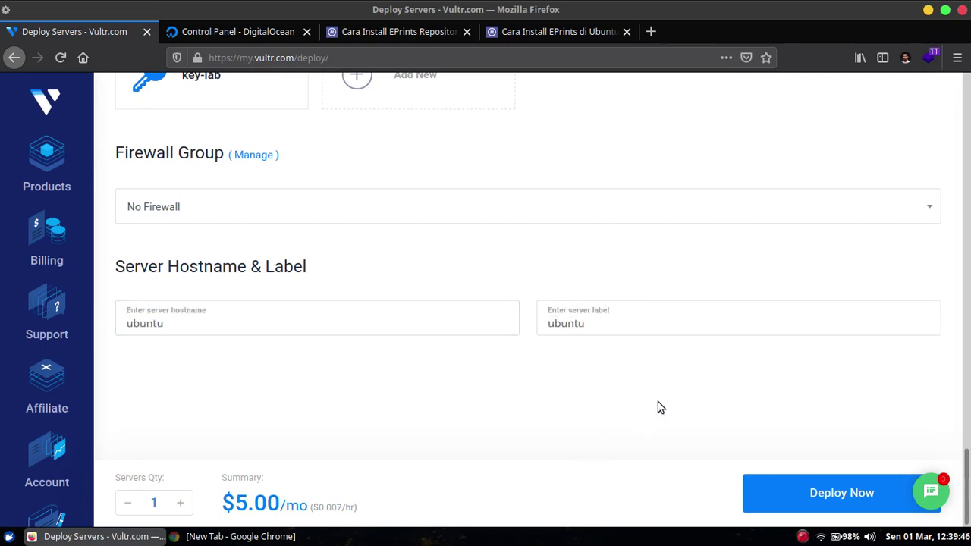
click(834, 494)
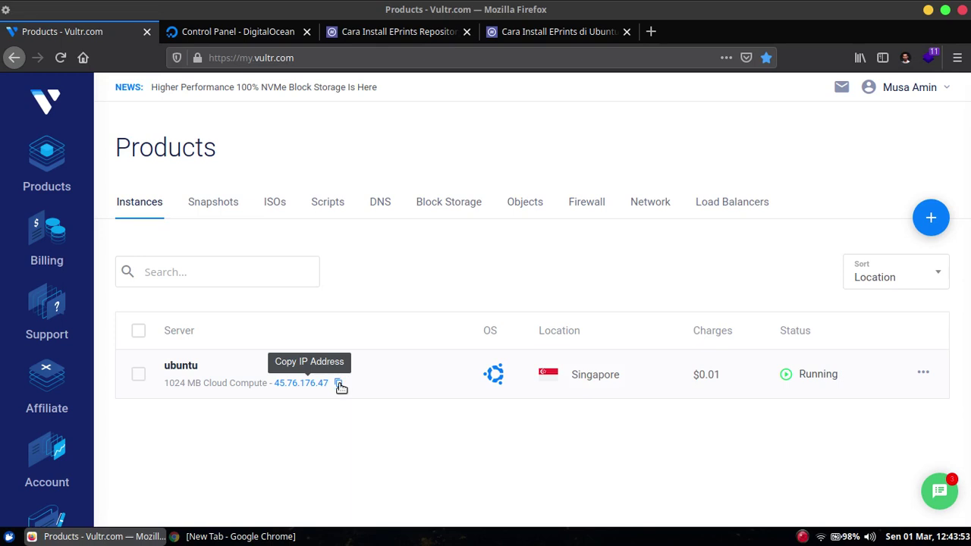
- Switch to DigitalOcean and create an A record for the domain with hostname "eprints" directing to 45.76.176.47
click(216, 30)
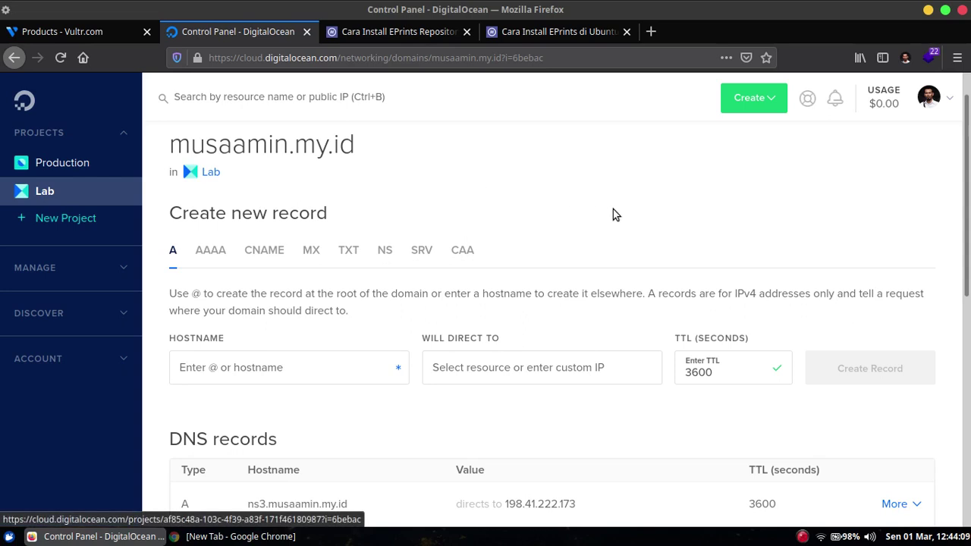
click(322, 370)
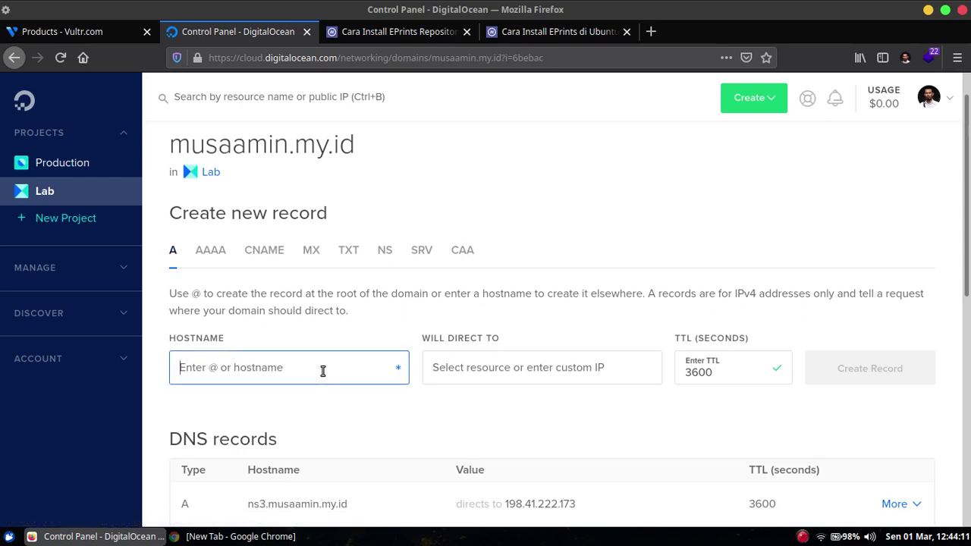
text(eprints)
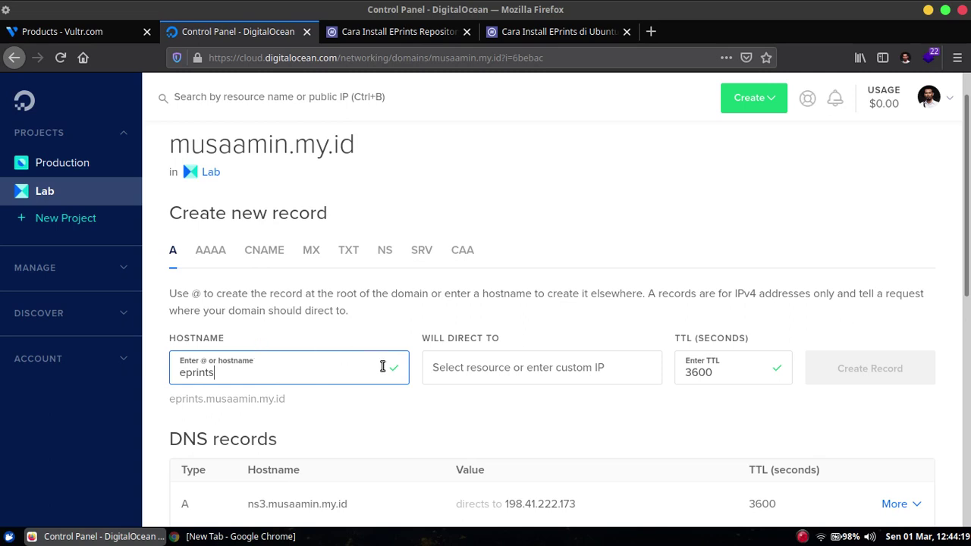
click(433, 367)
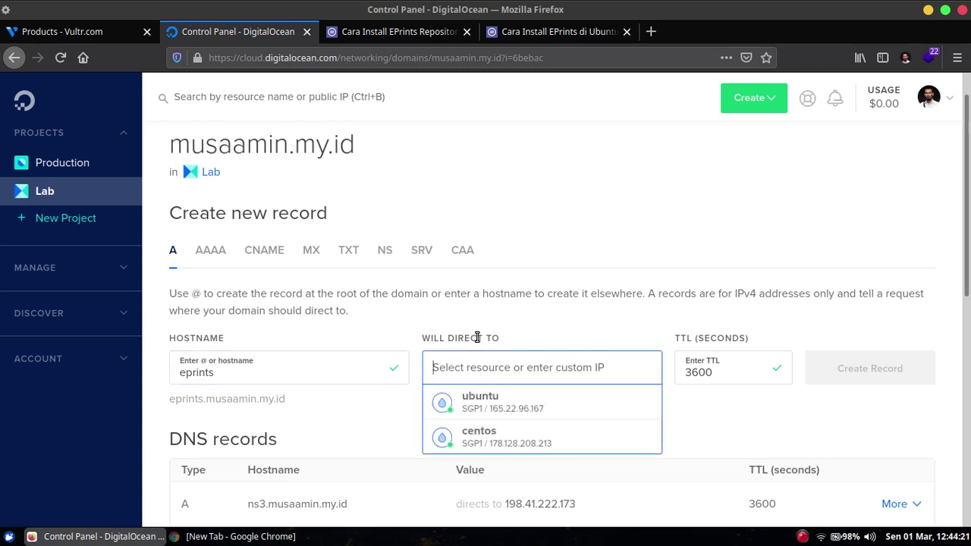
text(45.76.176.47)
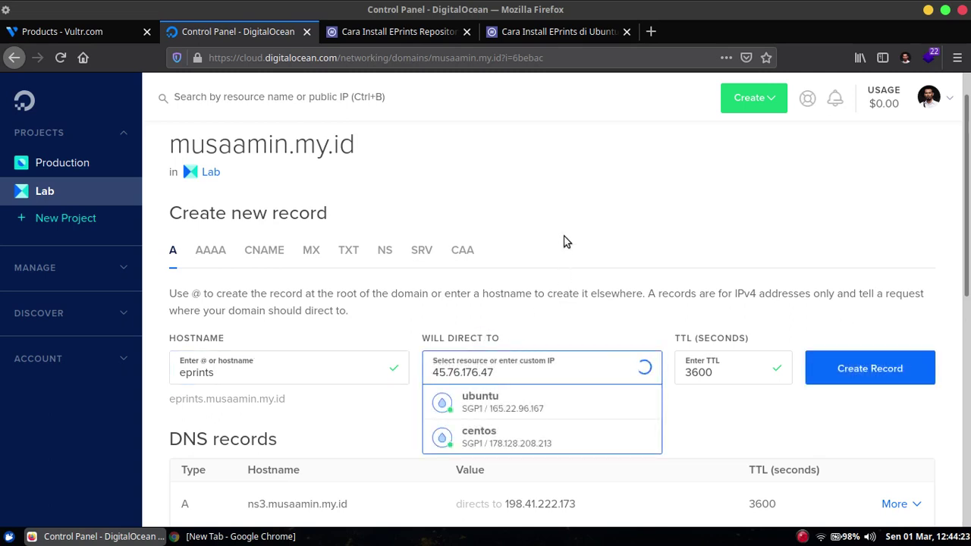
click(625, 241)
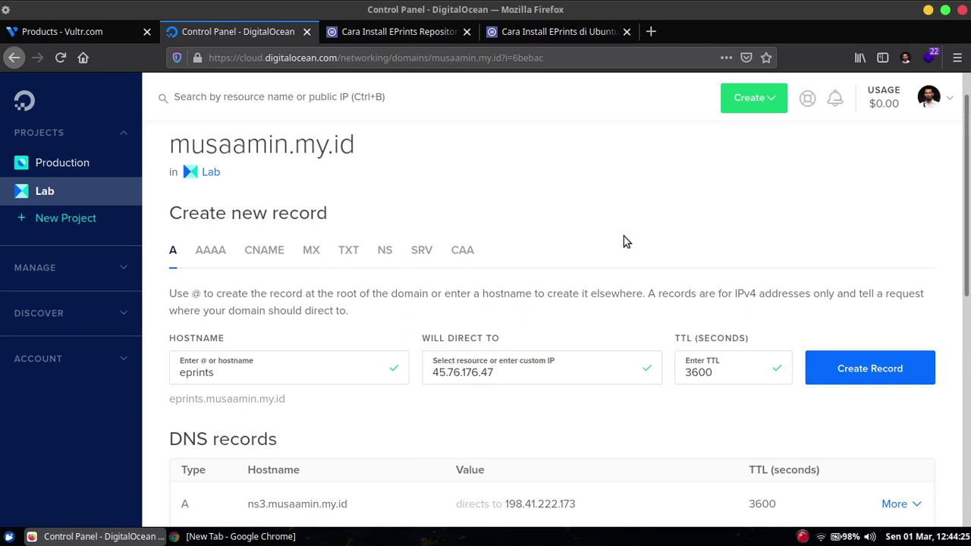
scroll(821, 422, down, 1)
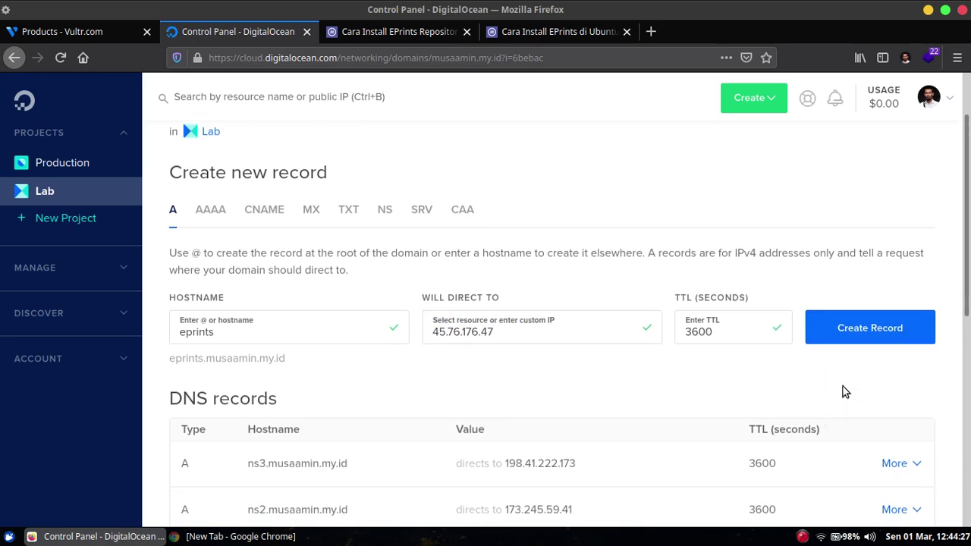
click(844, 343)
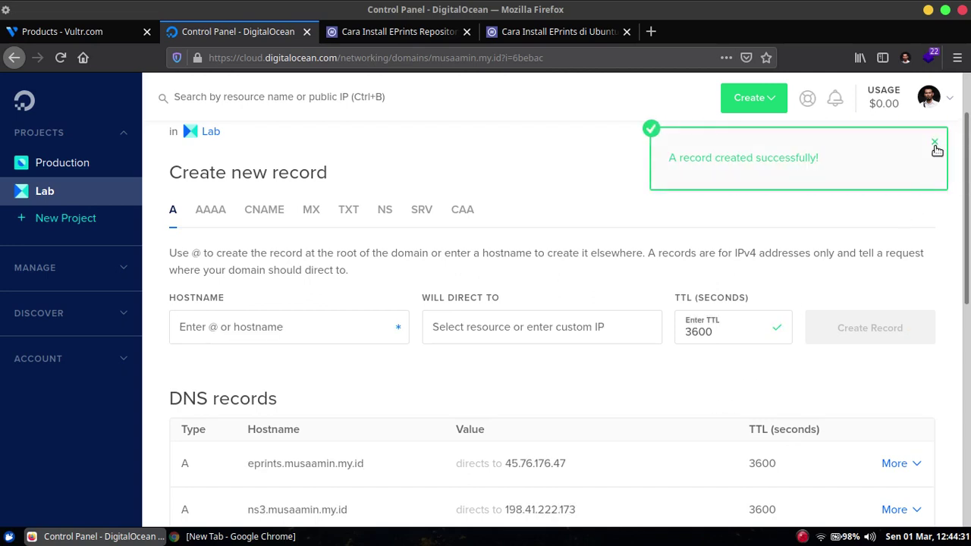
click(935, 143)
scroll(353, 395, up, 1)
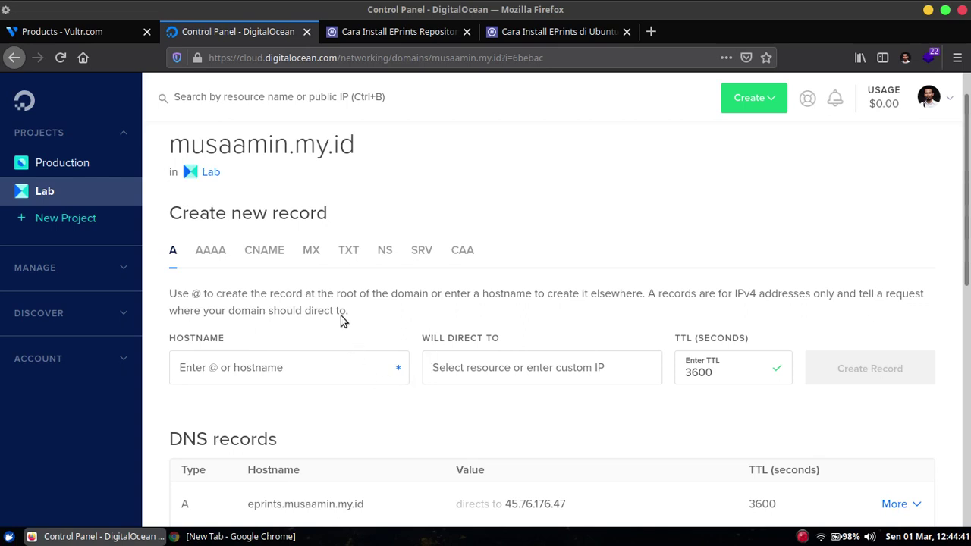
scroll(388, 301, down, 1)
scroll(400, 326, up, 1)
click(279, 367)
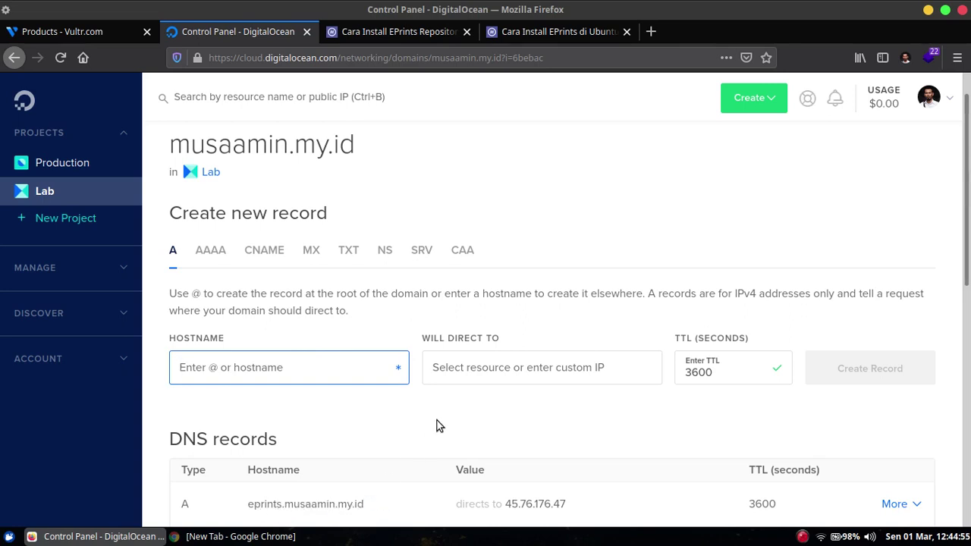
click(488, 408)
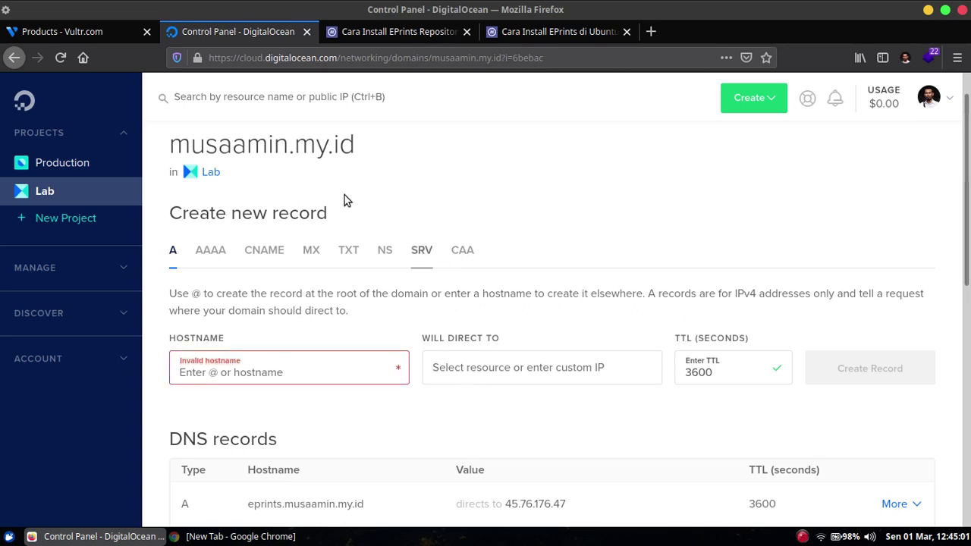
- Switch back to the Vultr instances list
click(84, 31)
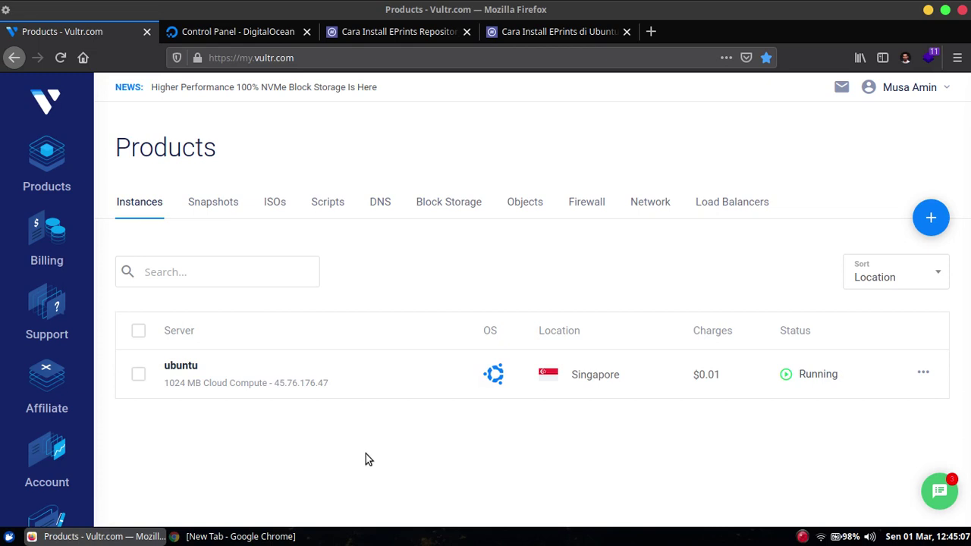
- Open the ubuntu server's overview with its login details, and open a maximized terminal window
click(182, 366)
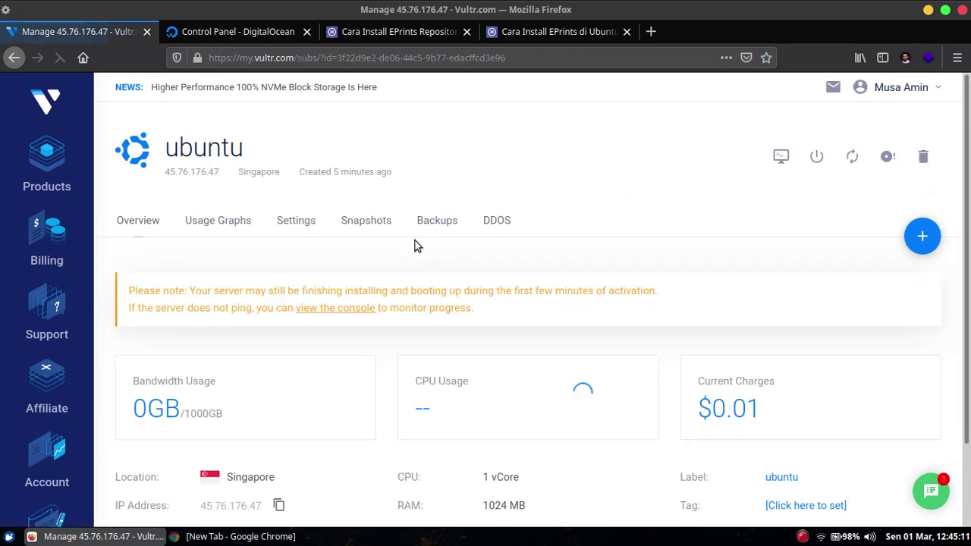
scroll(418, 246, down, 2)
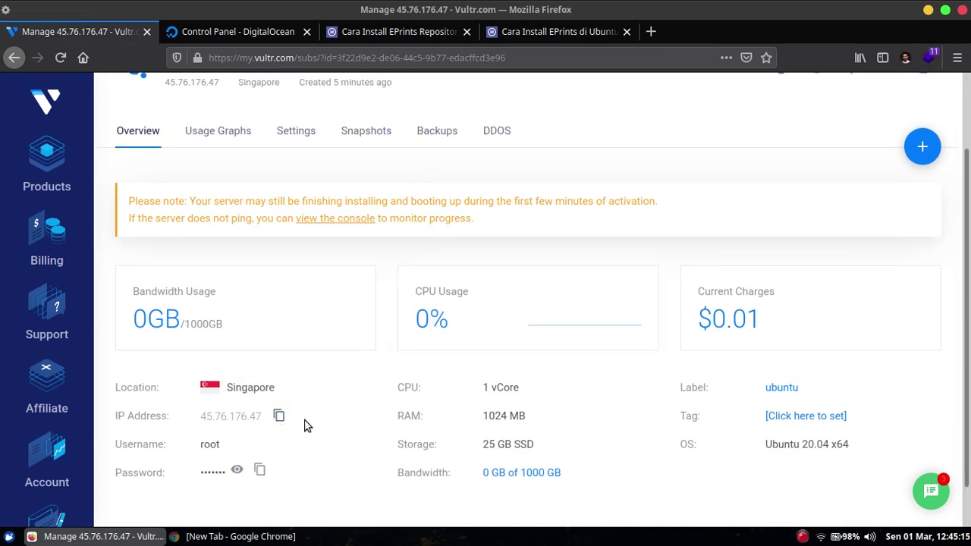
key(ctrl+alt+t)
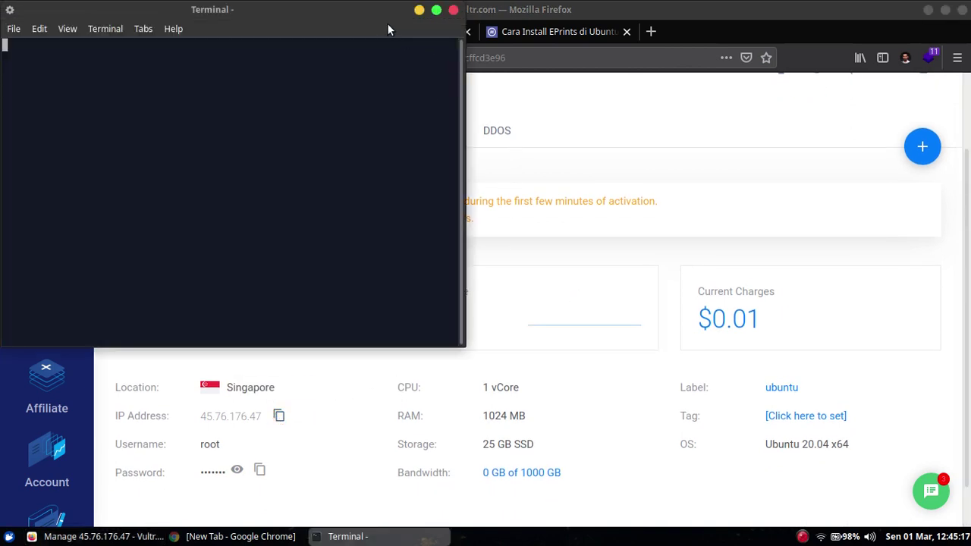
drag(391, 28, 967, 318)
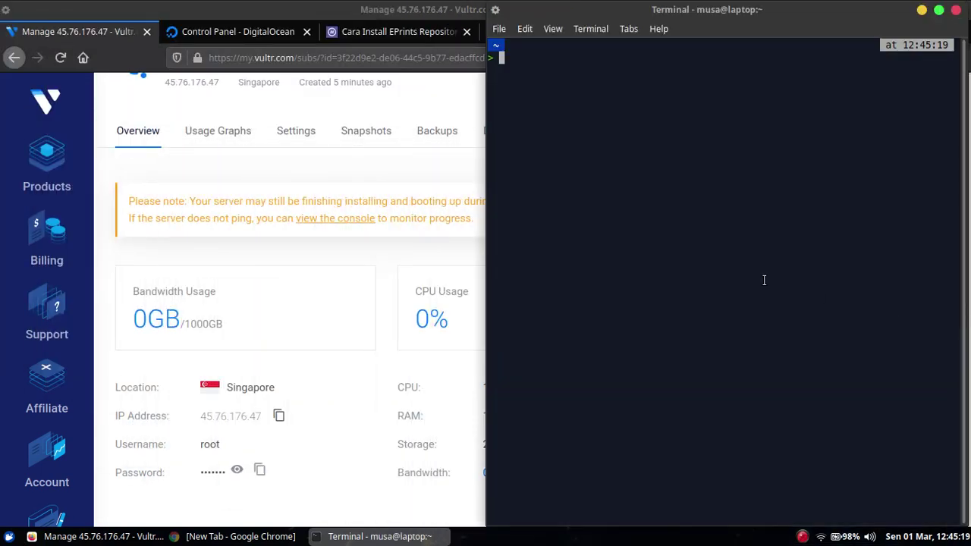
click(939, 11)
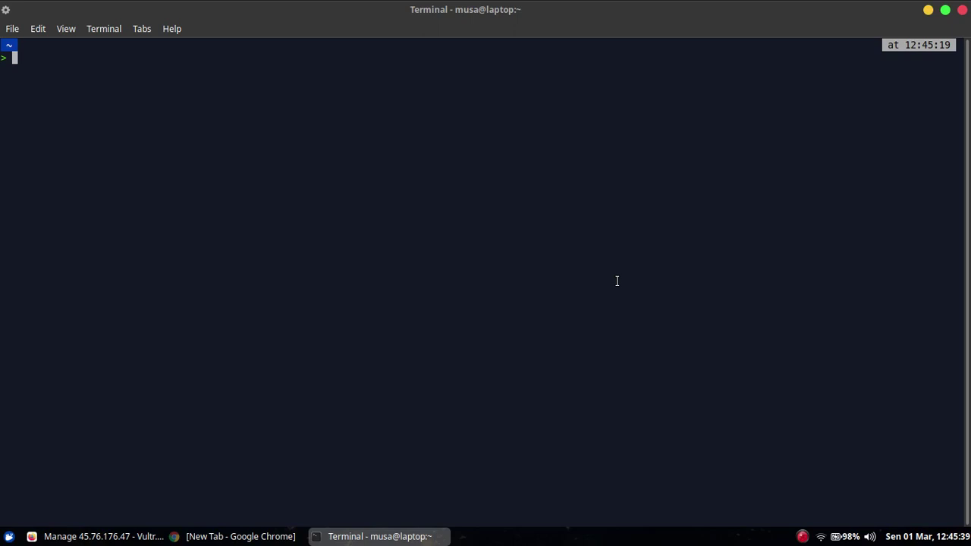
text(ssh rooT)
key(BackSpace)
text(t@)
key(alt+Tab)
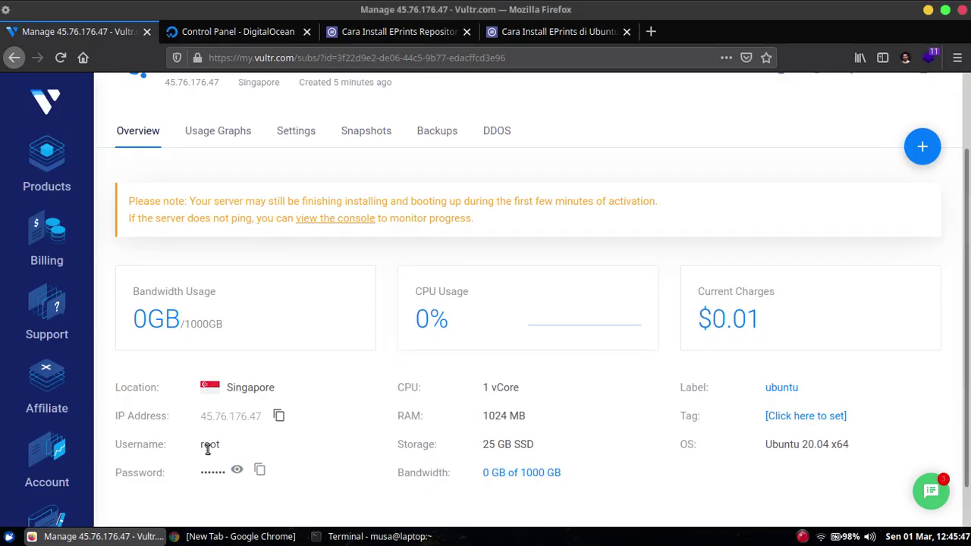
click(277, 417)
key(alt+Tab)
right_click(291, 250)
click(326, 324)
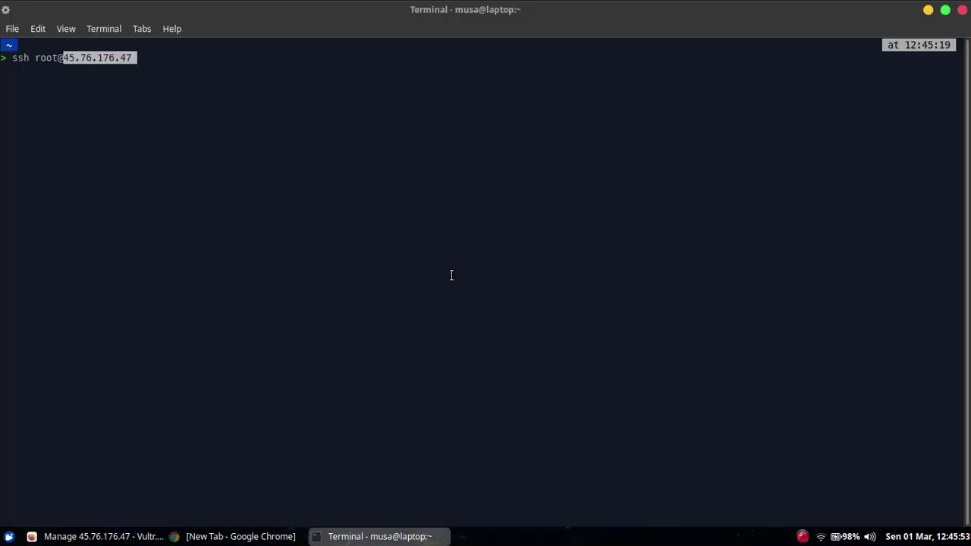
key(Return)
text(yes)
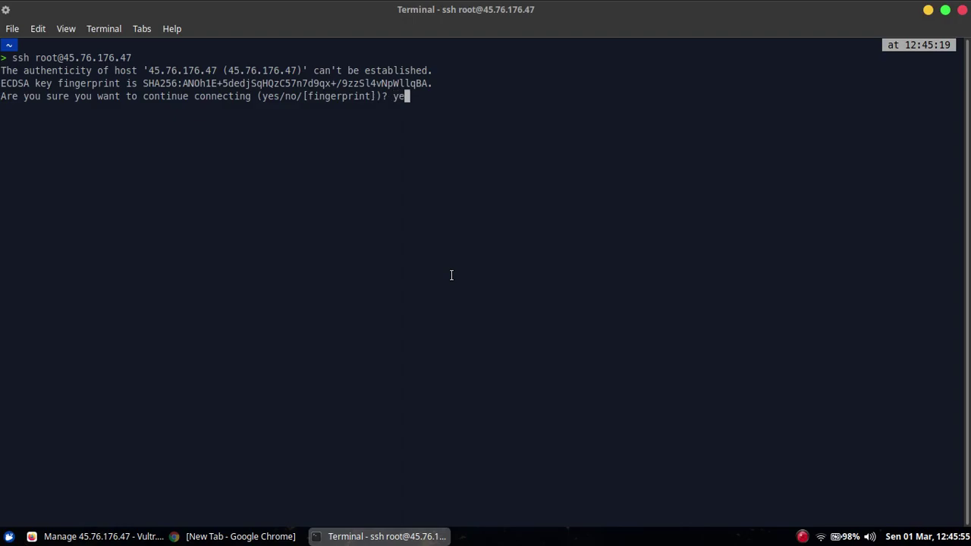
key(Return)
- Copy the server's root password from Vultr and enter it at the SSH password prompt to log in
key(alt+Tab)
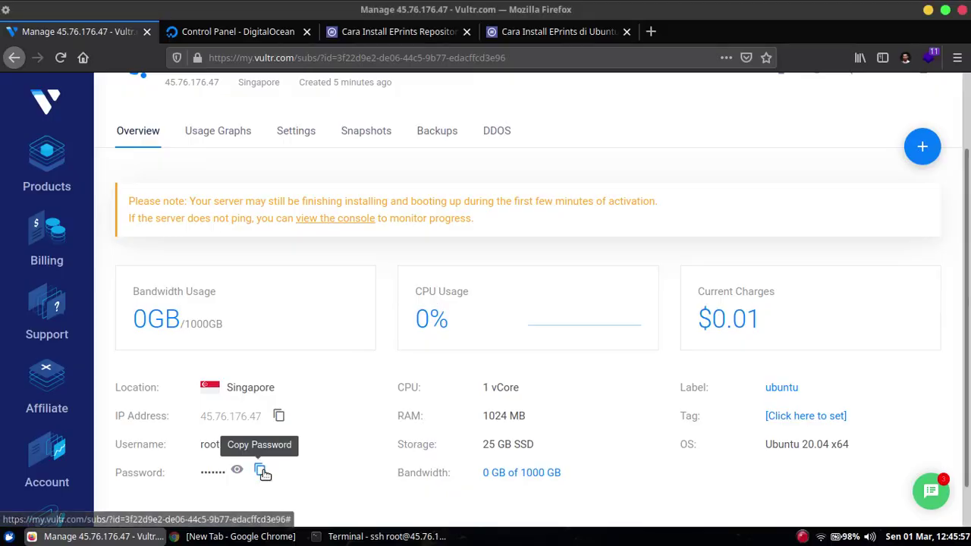
click(259, 469)
key(alt+Tab)
right_click(384, 264)
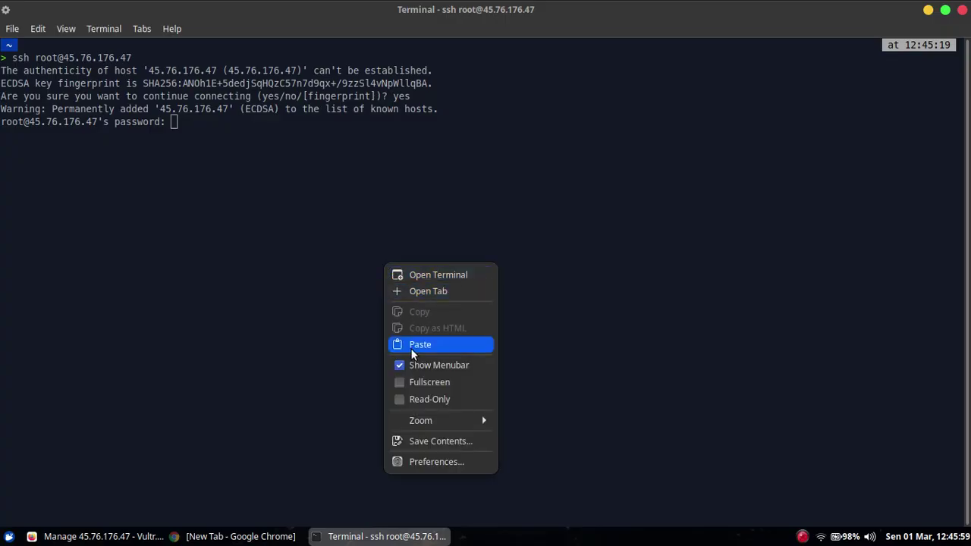
click(410, 343)
key(Return)
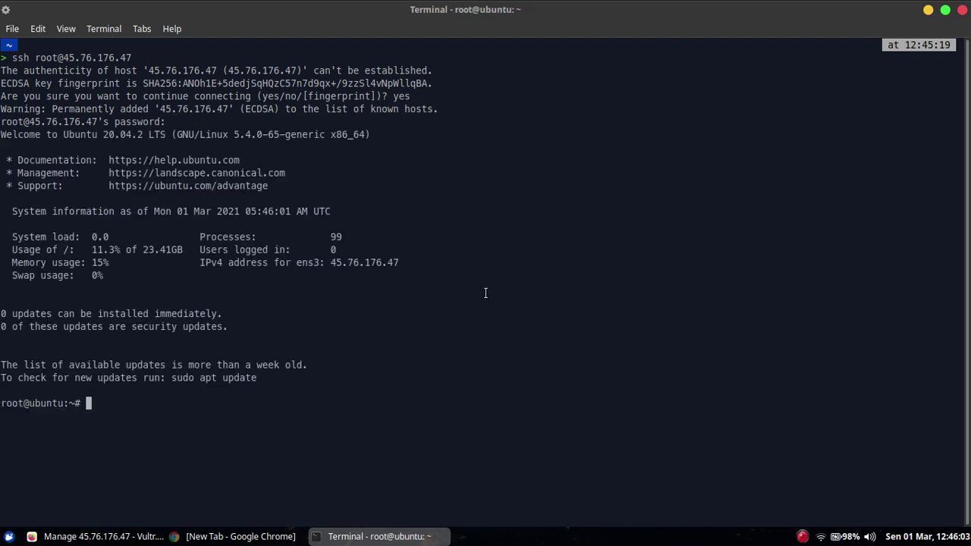
- Refresh the package lists with apt update and install all available upgrades with apt upgrade, answering y
text(apt update)
key(Return)
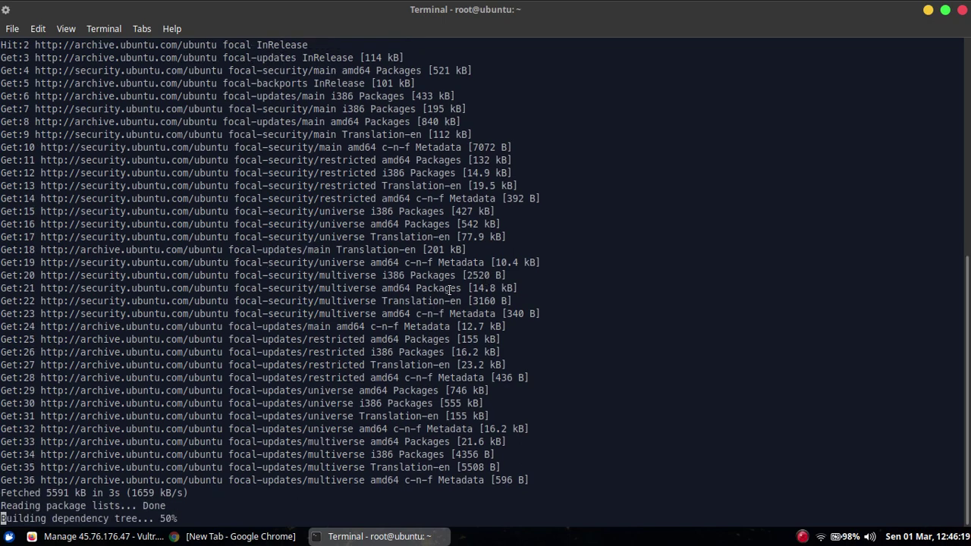
text(apt )
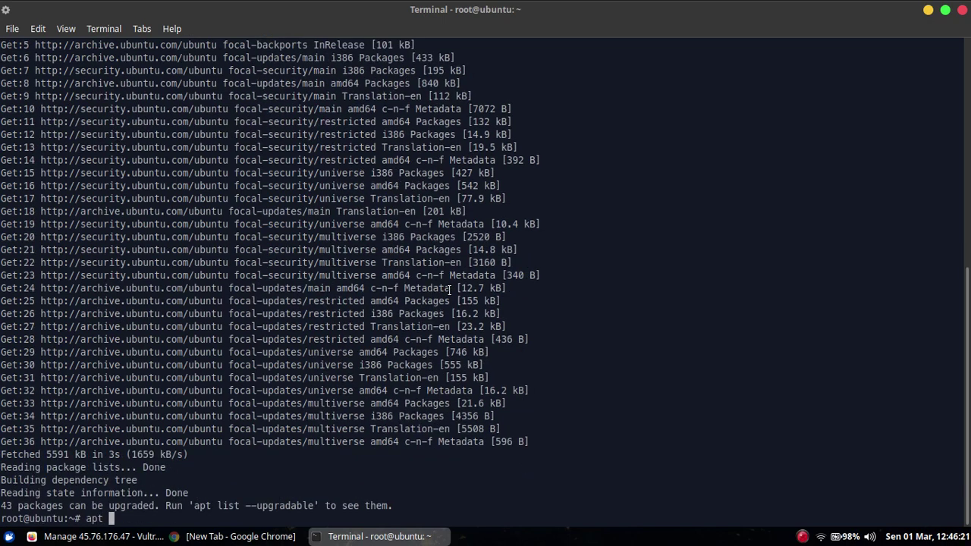
text(upgrade)
key(Return)
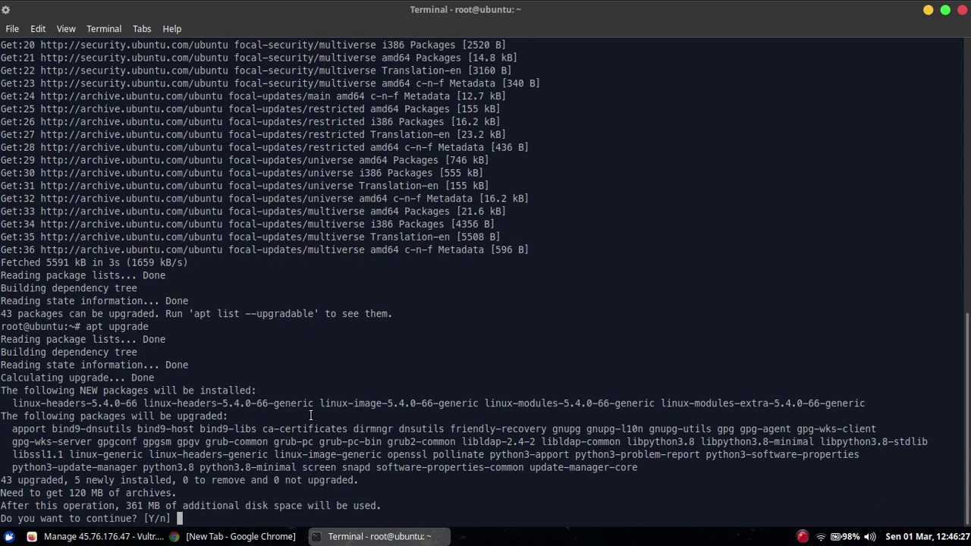
text(y)
key(Return)
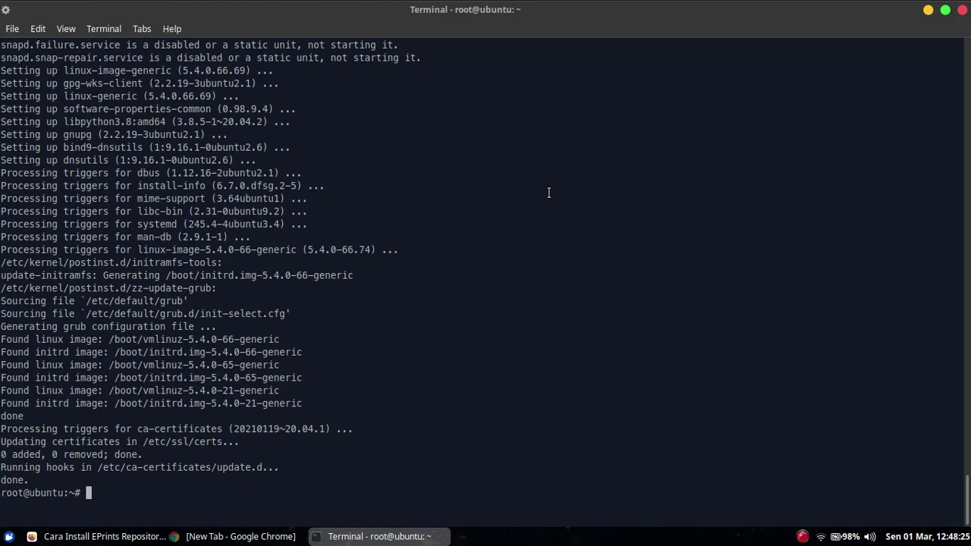
- Tile the cleared terminal beside the browser guide and bring the guide's Install EPrints section into view
key(super+Right)
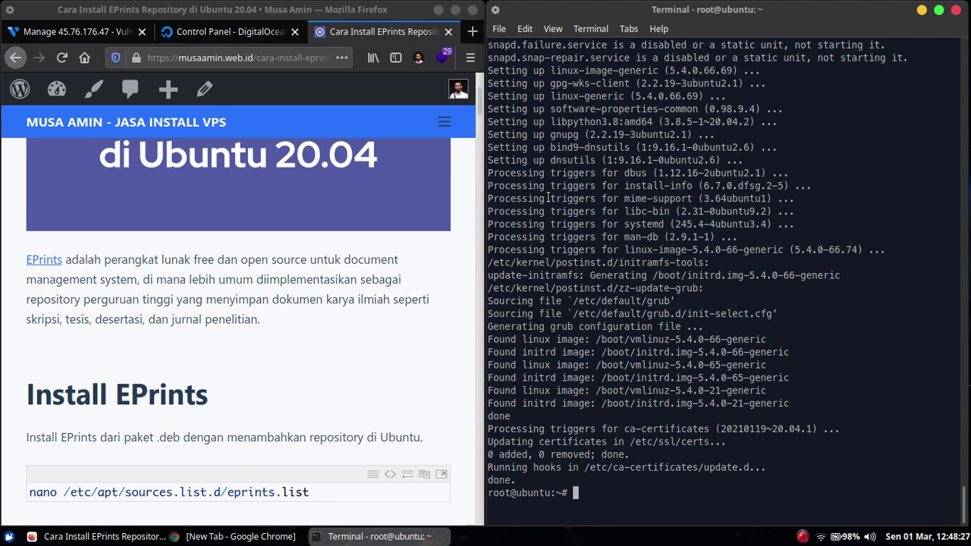
key(ctrl+l)
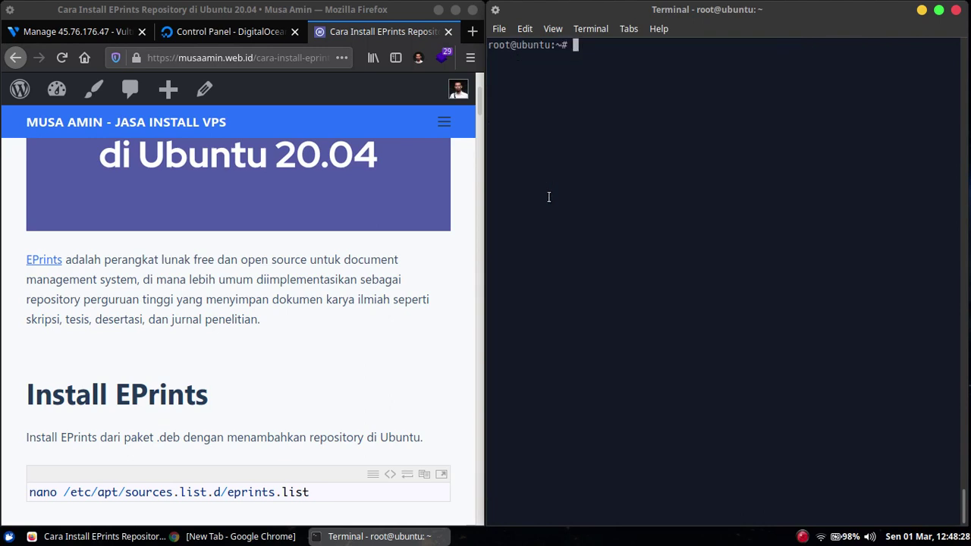
click(280, 279)
scroll(281, 288, up, 3)
scroll(282, 307, down, 2)
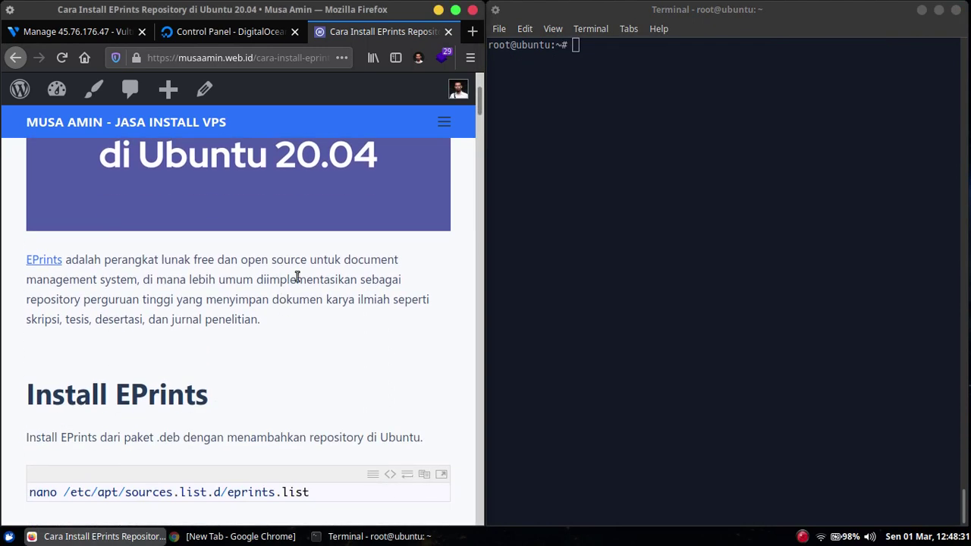
scroll(300, 274, down, 2)
scroll(299, 272, down, 1)
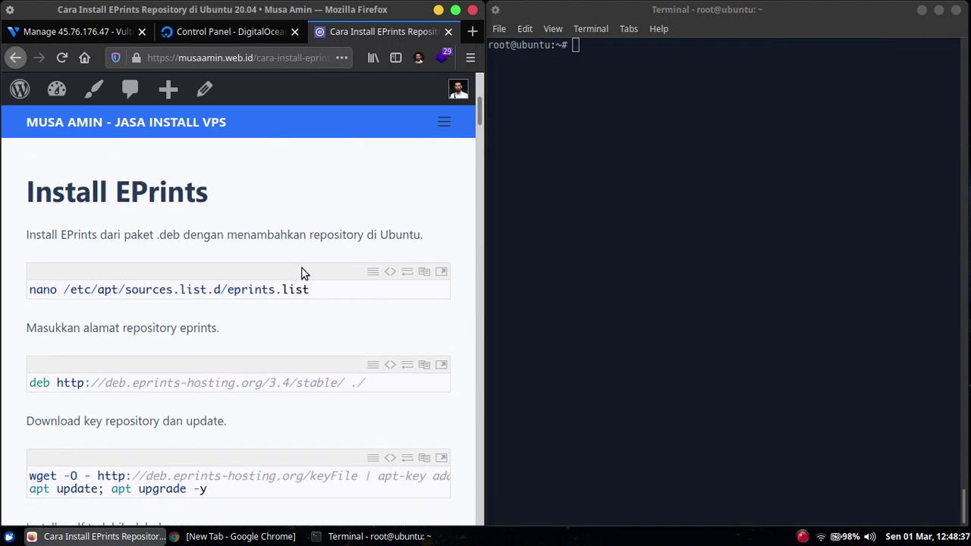
scroll(362, 247, down, 1)
- Copy the command nano /etc/apt/sources.list.d/eprints.list from the guide and run it on the server
click(389, 236)
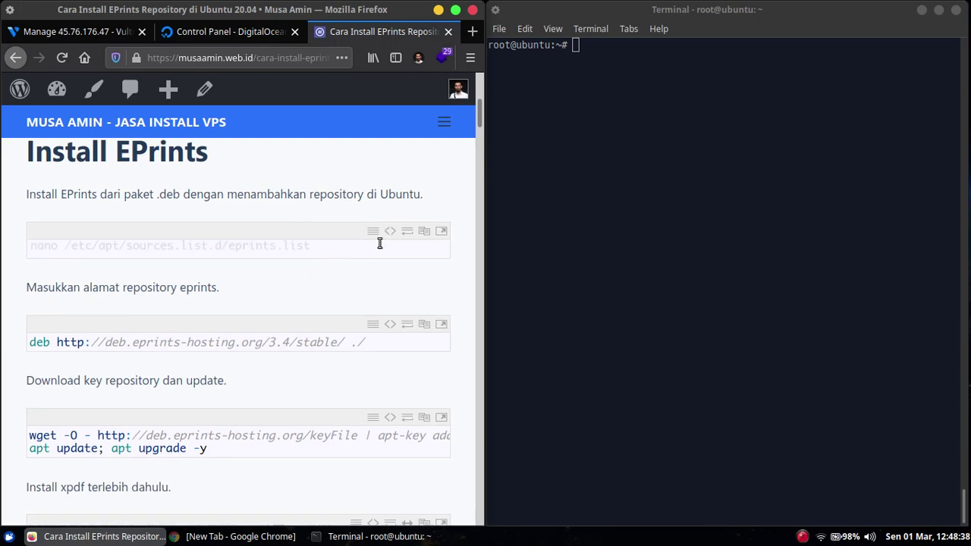
triple_click(302, 247)
right_click(302, 248)
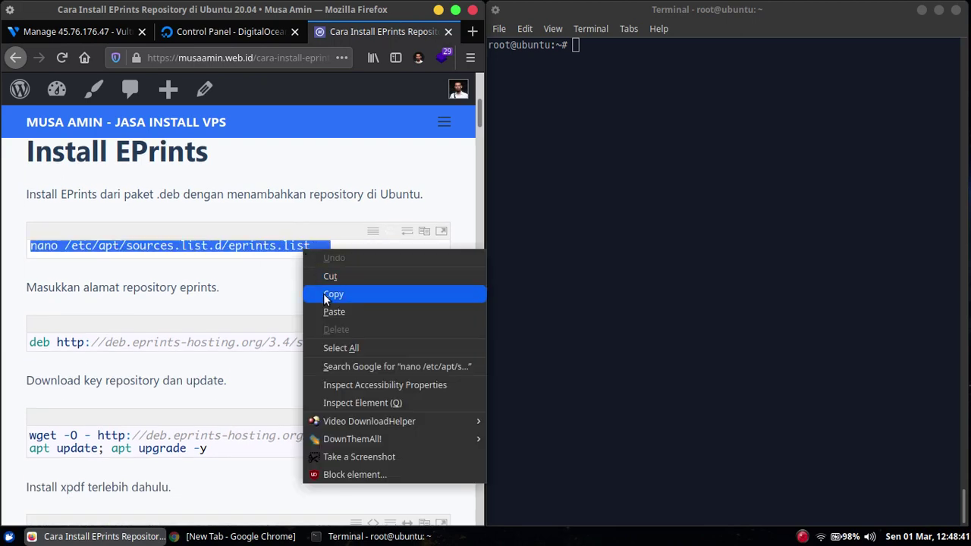
click(323, 293)
click(279, 269)
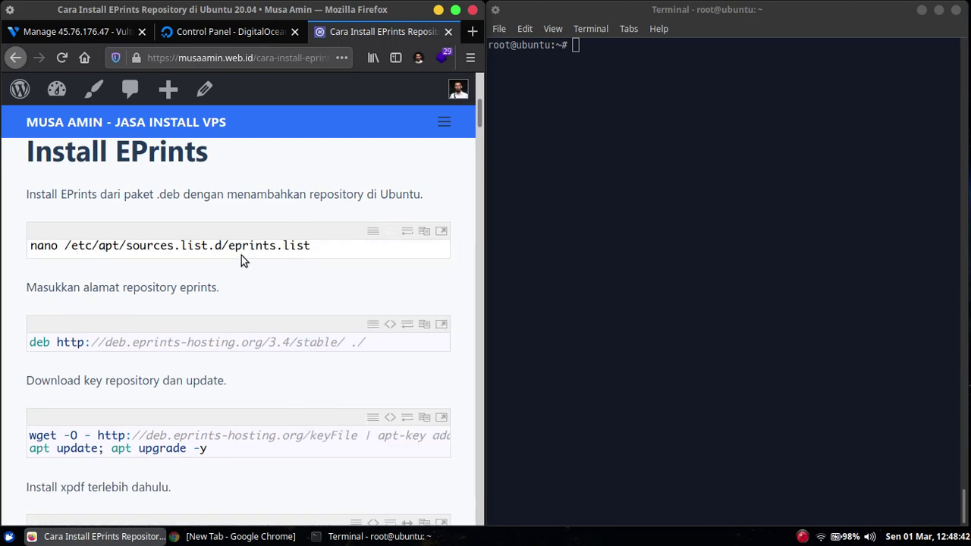
right_click(565, 196)
click(599, 273)
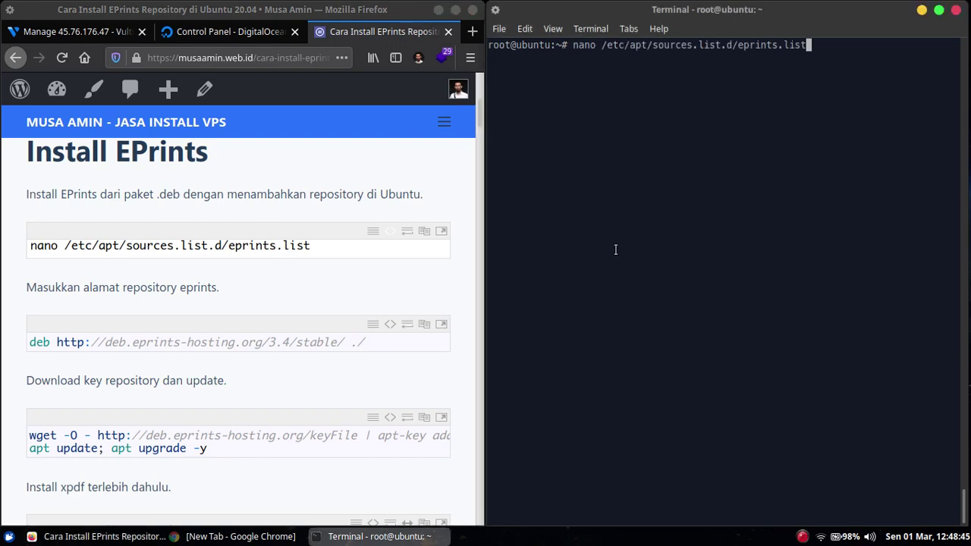
key(Return)
click(282, 245)
scroll(281, 245, down, 3)
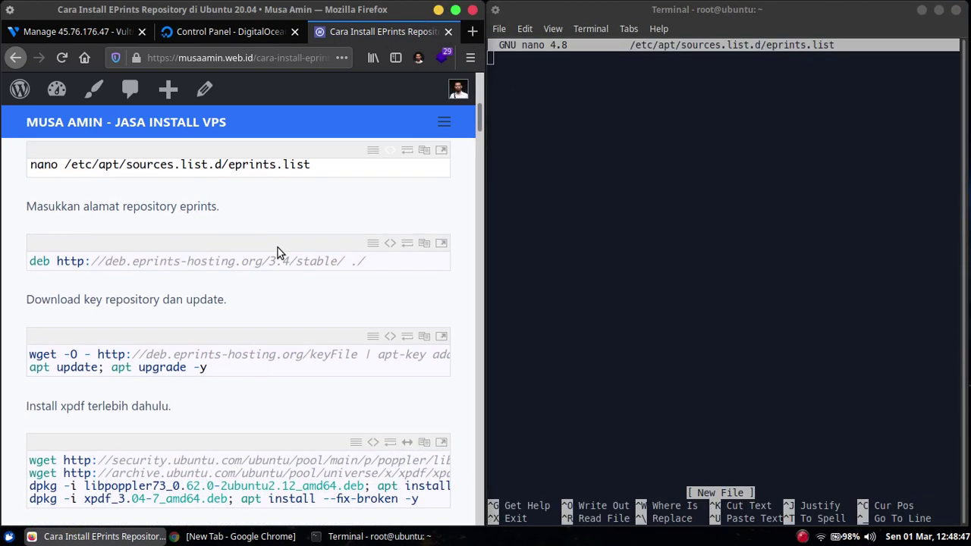
click(390, 203)
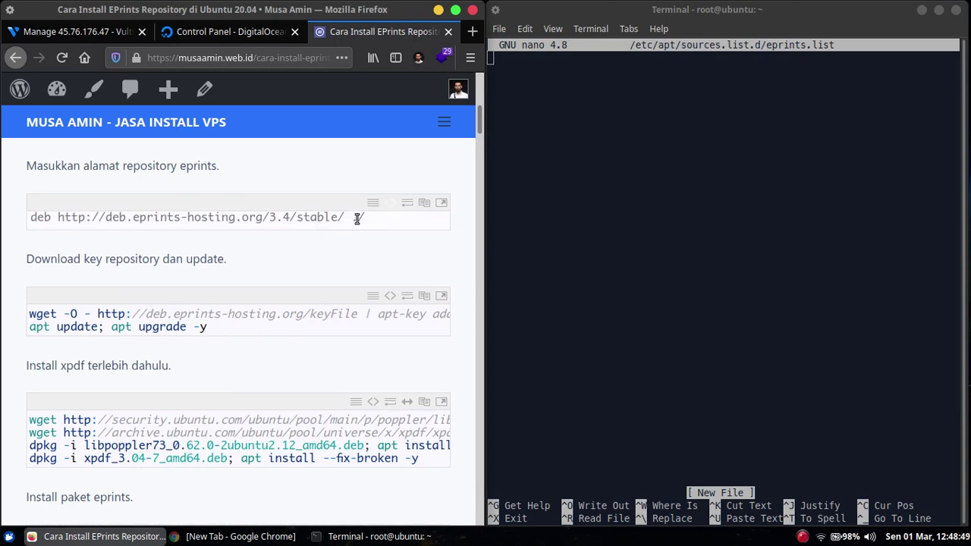
triple_click(309, 218)
right_click(312, 220)
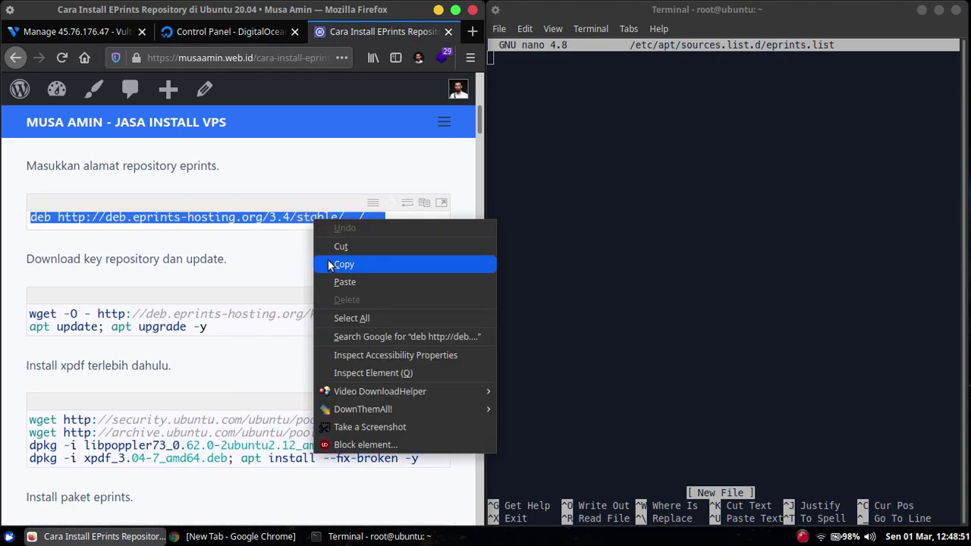
click(328, 261)
click(258, 227)
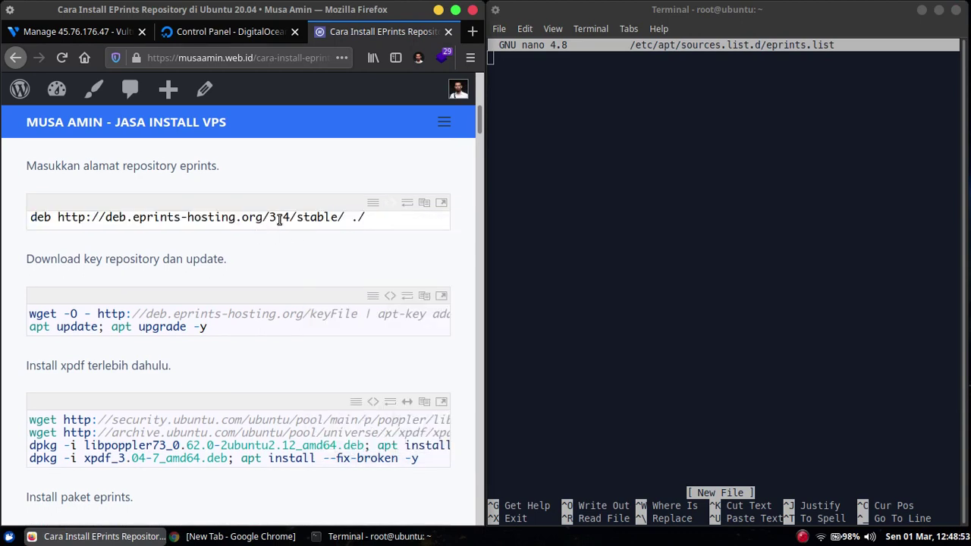
right_click(557, 173)
click(592, 252)
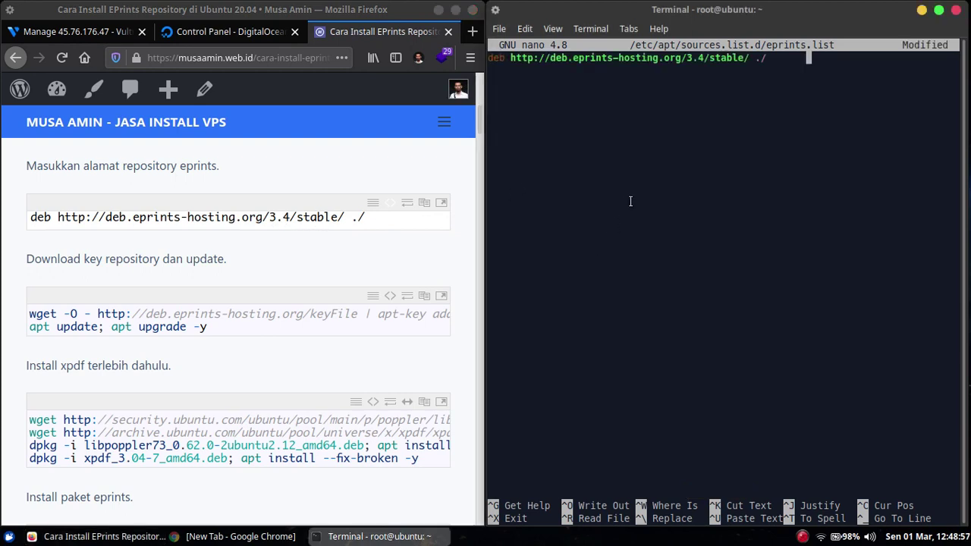
- Remove the trailing spaces after the repository line, save eprints.list and exit nano
key(BackSpace)
key(BackSpace)
key(BackSpace)
key(BackSpace)
key(BackSpace)
key(BackSpace)
key(BackSpace)
key(ctrl+o)
key(Return)
key(ctrl+x)
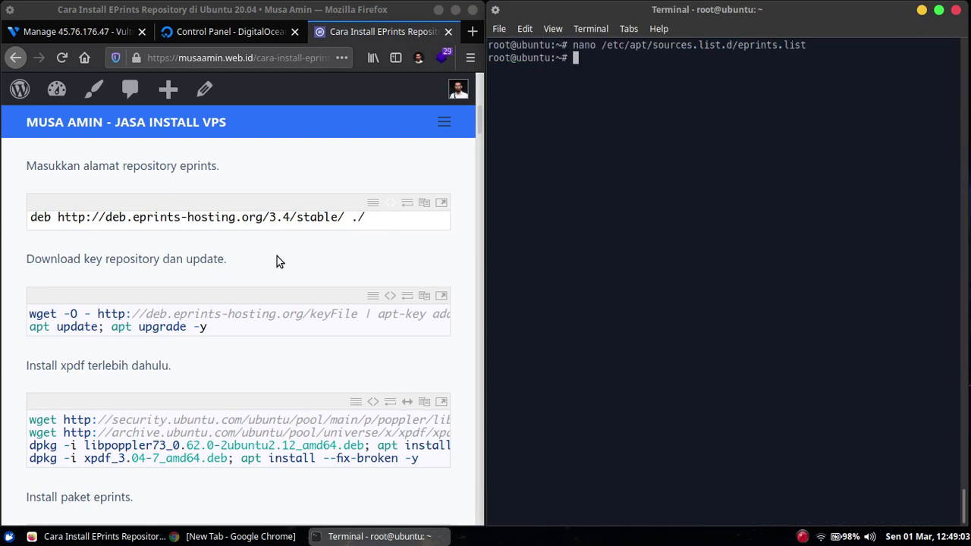
- Go to the guide's commands for downloading the repository key and updating packages
click(301, 250)
scroll(301, 250, down, 2)
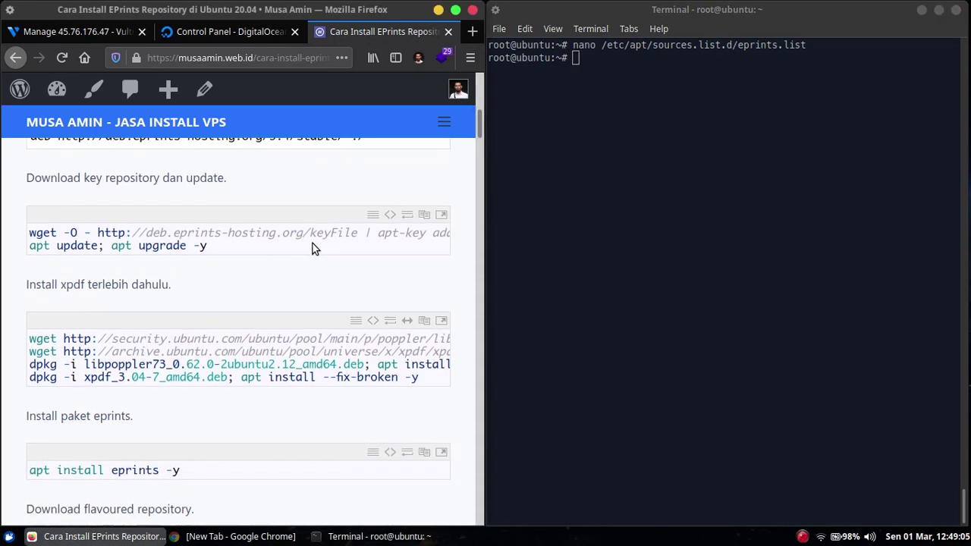